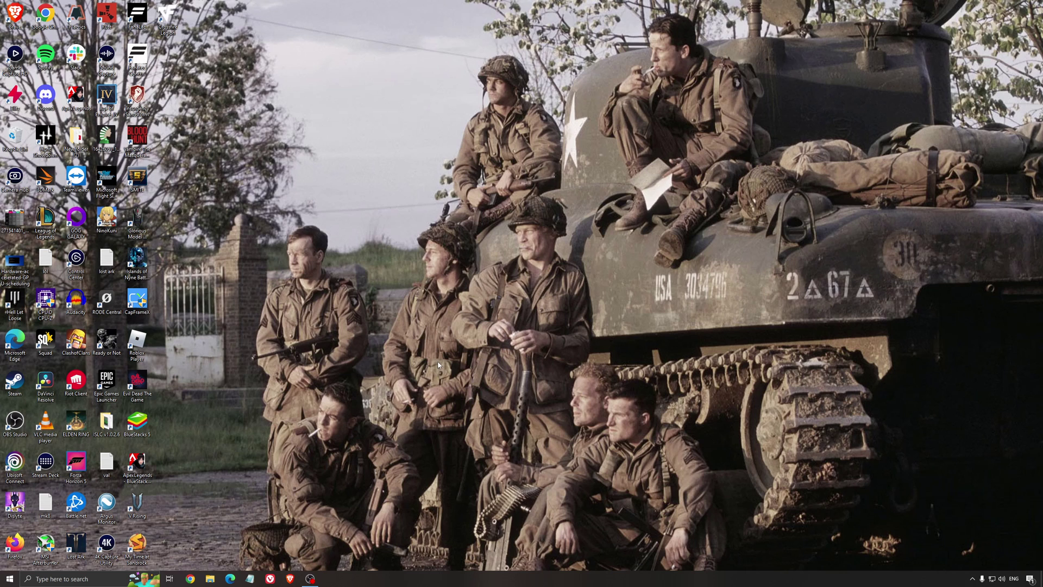
Find and open the Windows Game Mode settings page
click(93, 579)
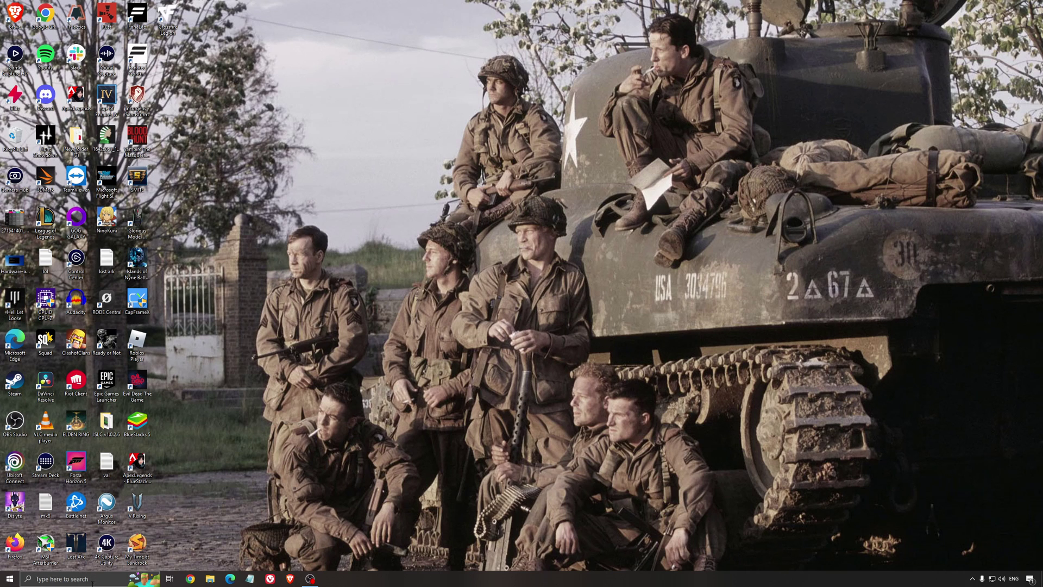
text(game mode)
key(Return)
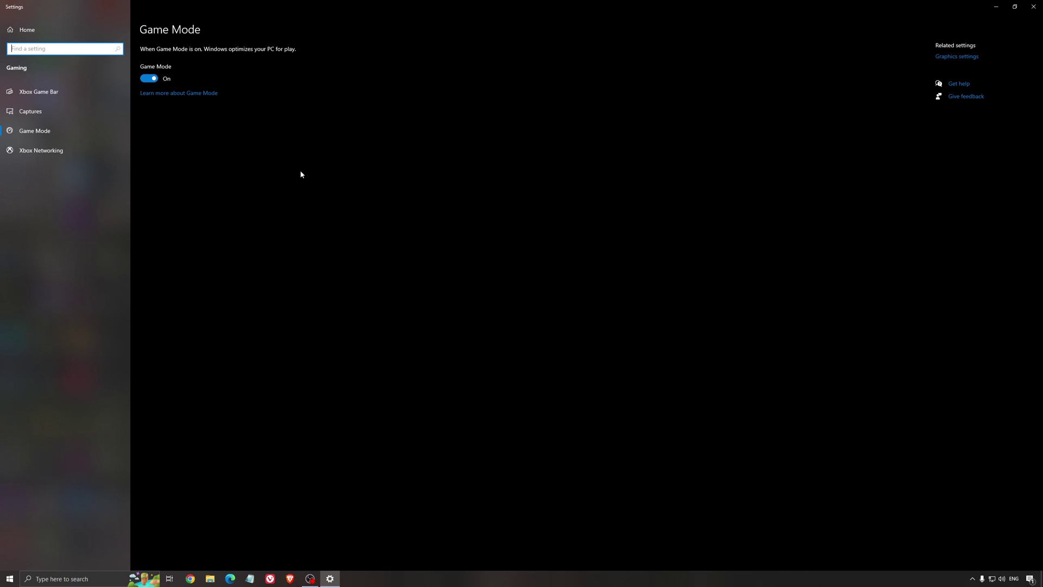
Review the Xbox Game Bar and Captures settings, and close the Settings window
click(76, 98)
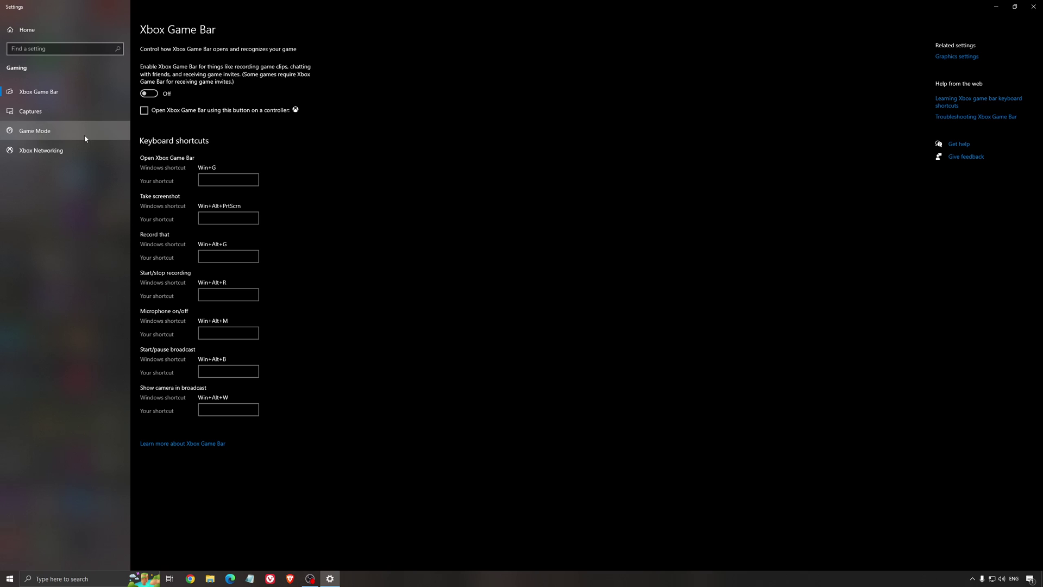
click(33, 111)
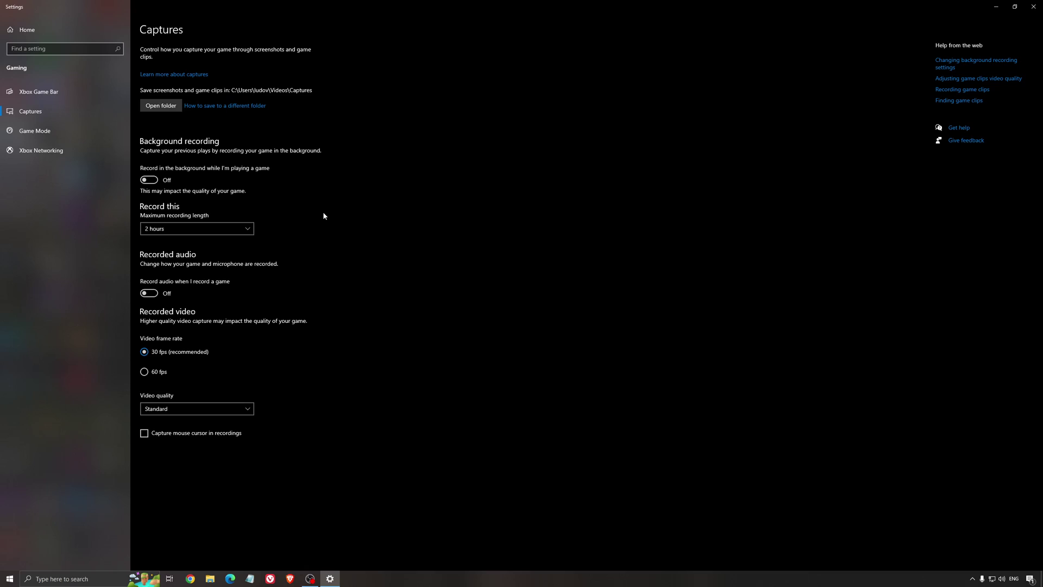
click(1033, 6)
View the Hardware-accelerated GPU scheduling image saved on the desktop and close it
double_click(15, 275)
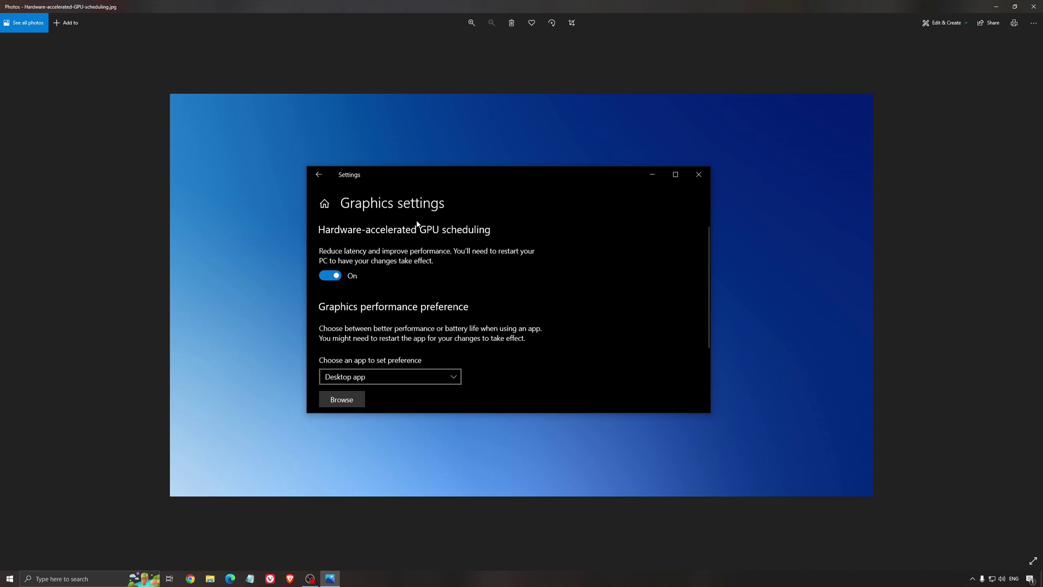
click(1033, 6)
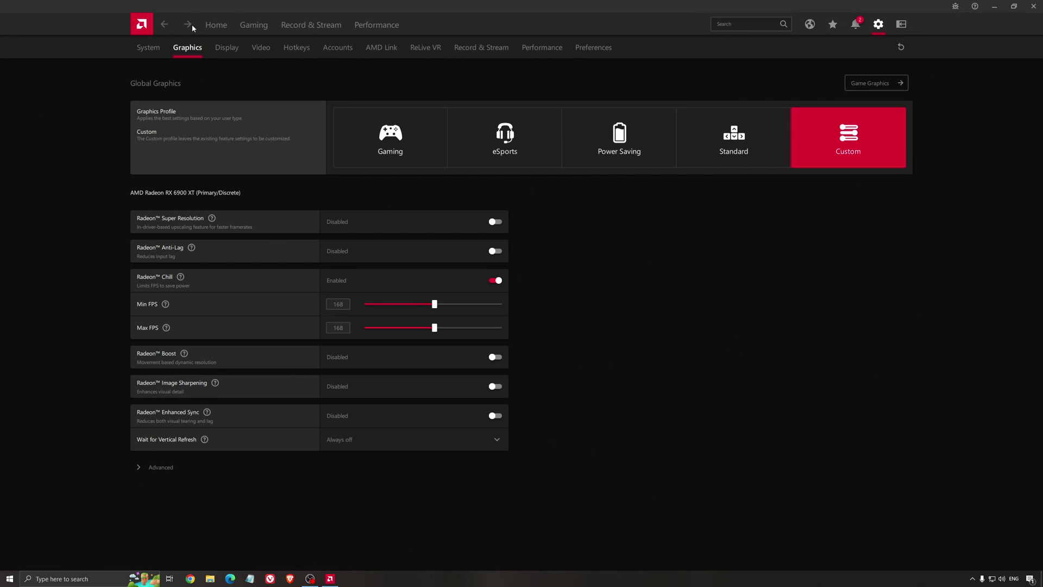
Check for driver updates in AMD Software and open its Global Graphics settings
click(207, 31)
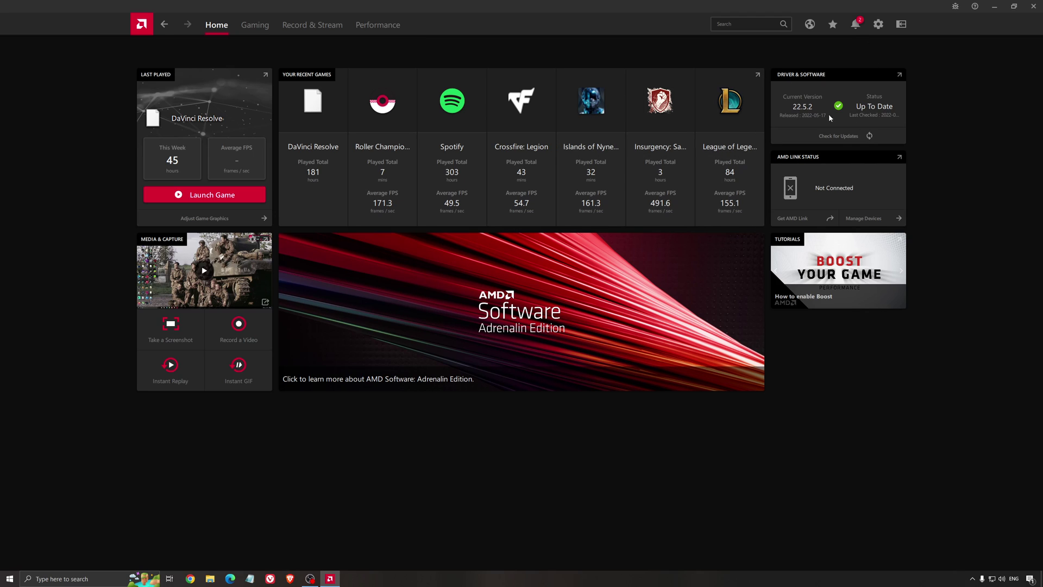
click(869, 139)
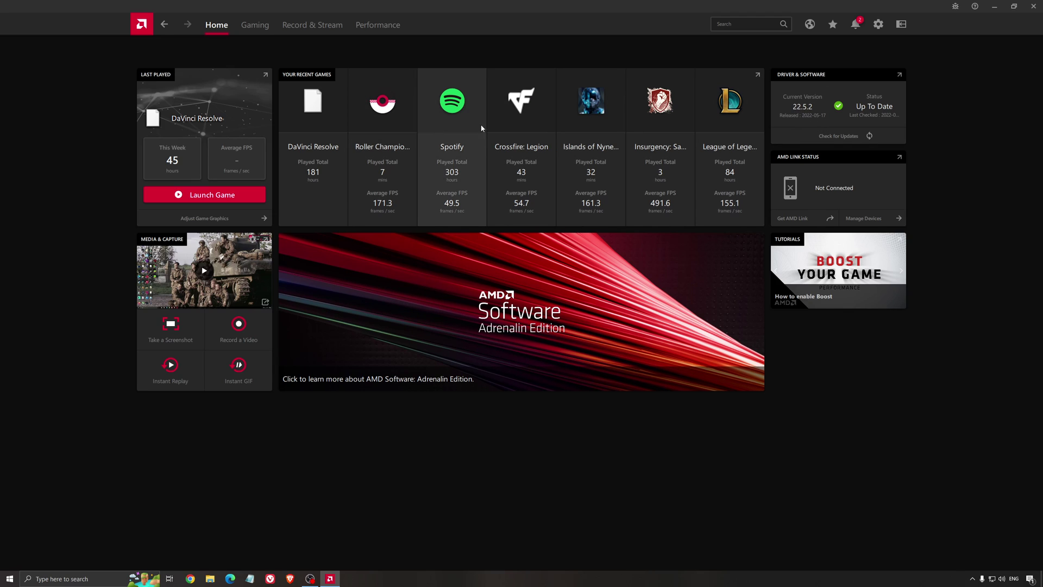
click(259, 29)
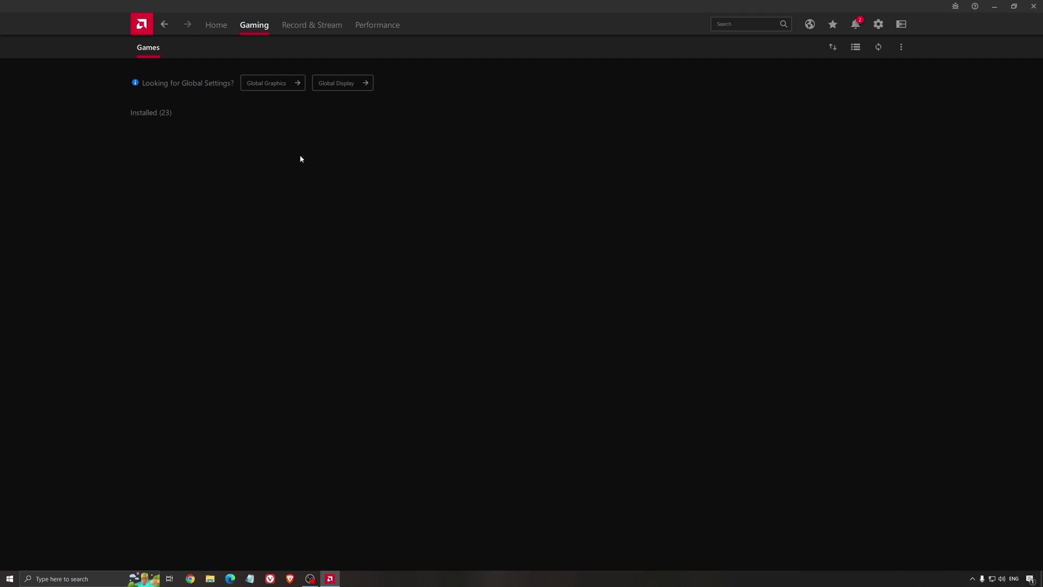
click(266, 82)
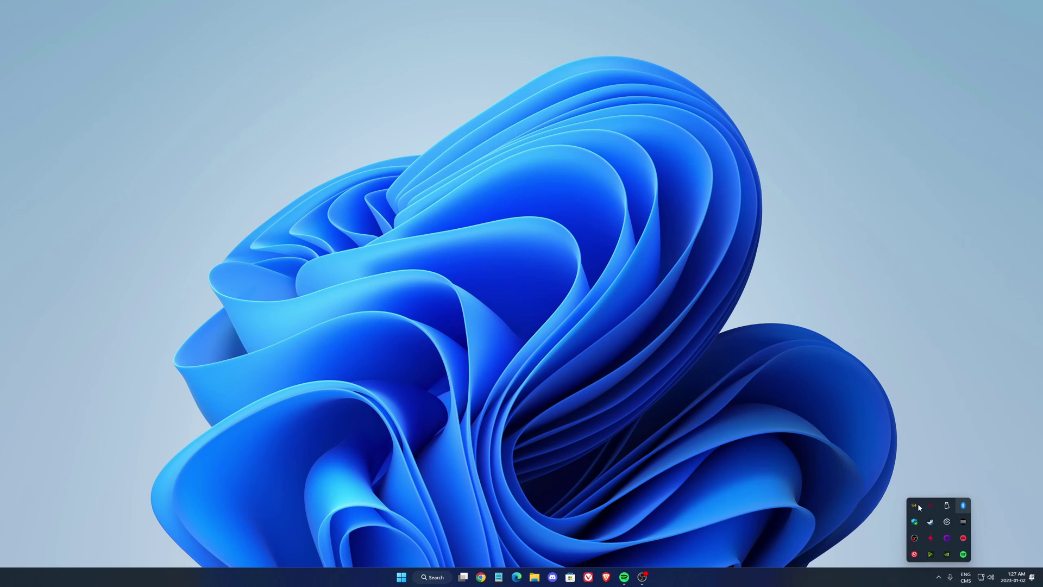
Open the NVIDIA Control Panel and look through the global features under Manage 3D Settings
right_click(949, 554)
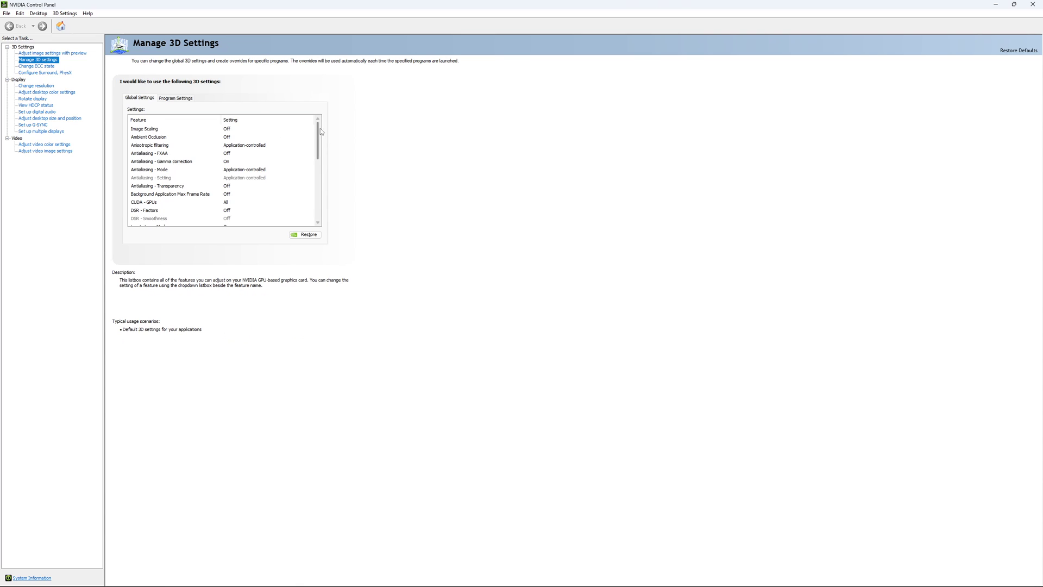
drag(320, 128, 322, 156)
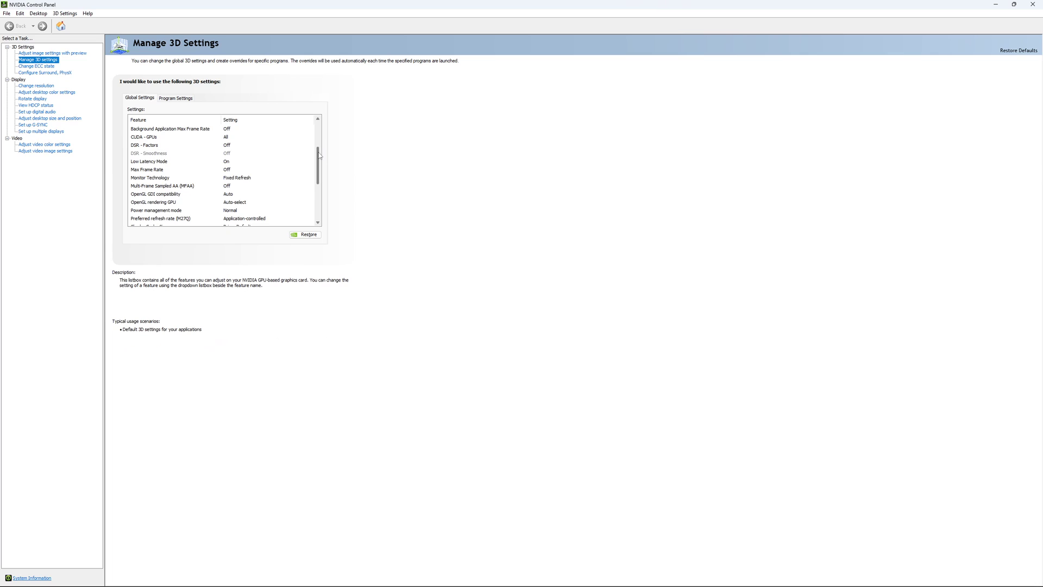
drag(320, 156, 320, 162)
Try turning on the Max Frame Rate limit in the global 3D settings and set it back to Off
click(222, 154)
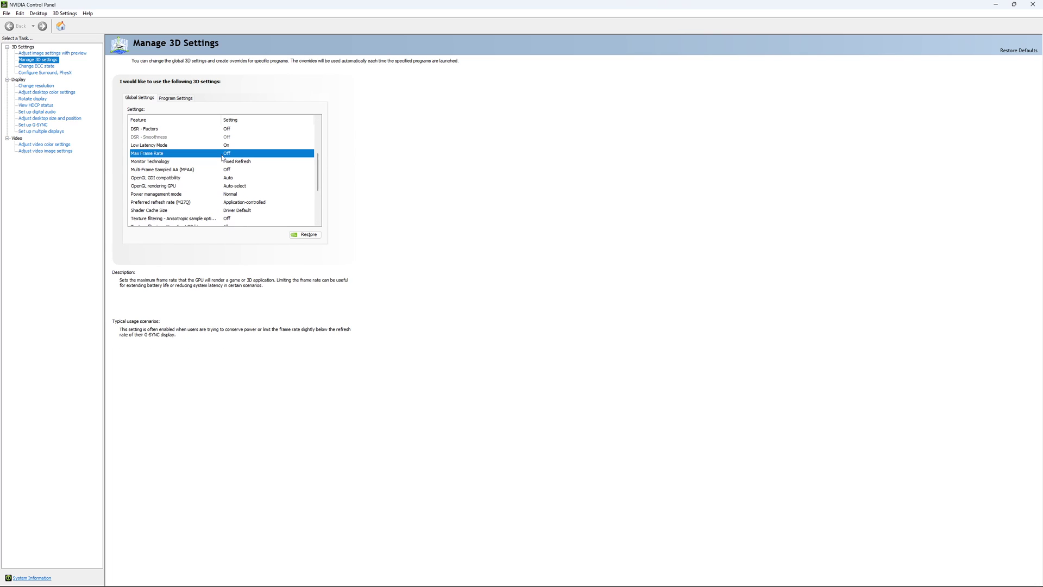
click(223, 154)
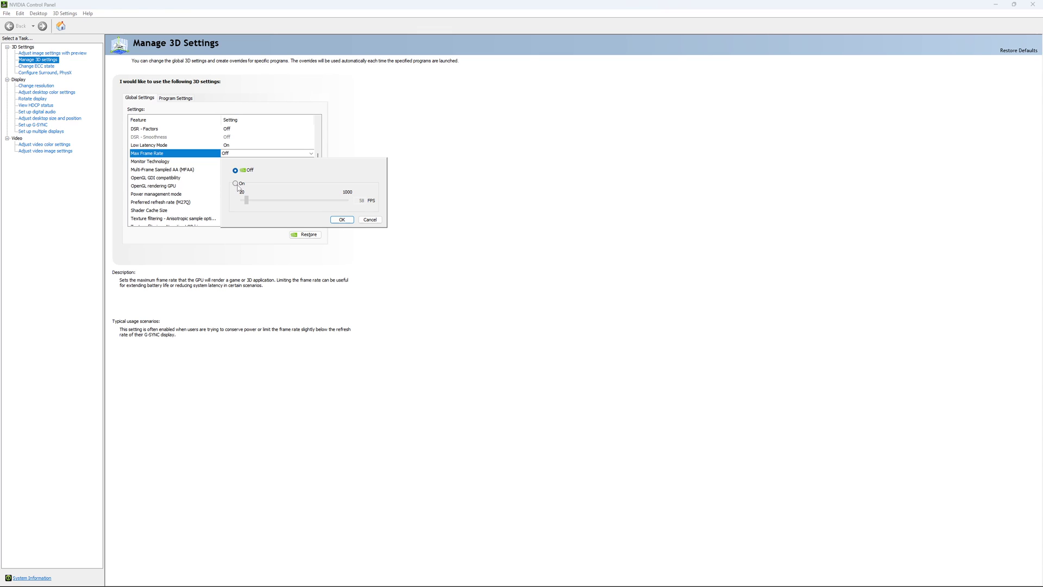
click(236, 184)
click(254, 203)
click(258, 200)
click(235, 170)
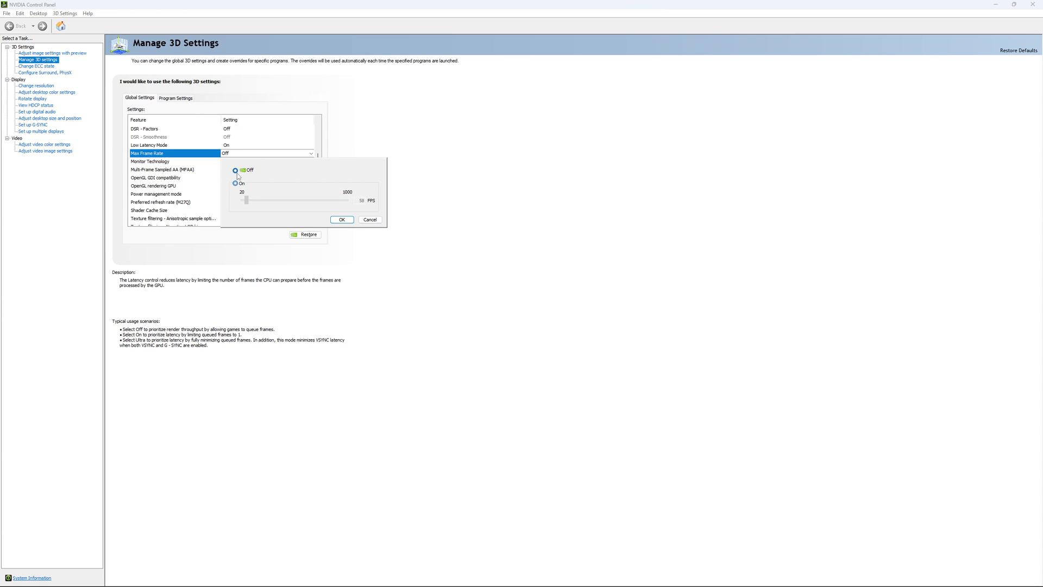
click(342, 219)
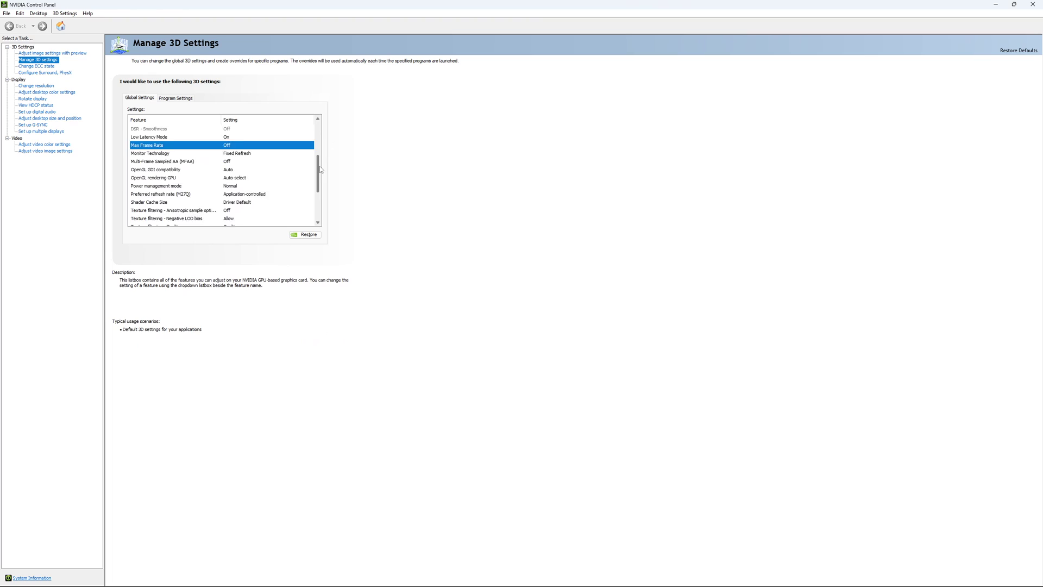
Look through the remaining global 3D settings and view the Change ECC State page
scroll(319, 165, down, 3)
click(49, 66)
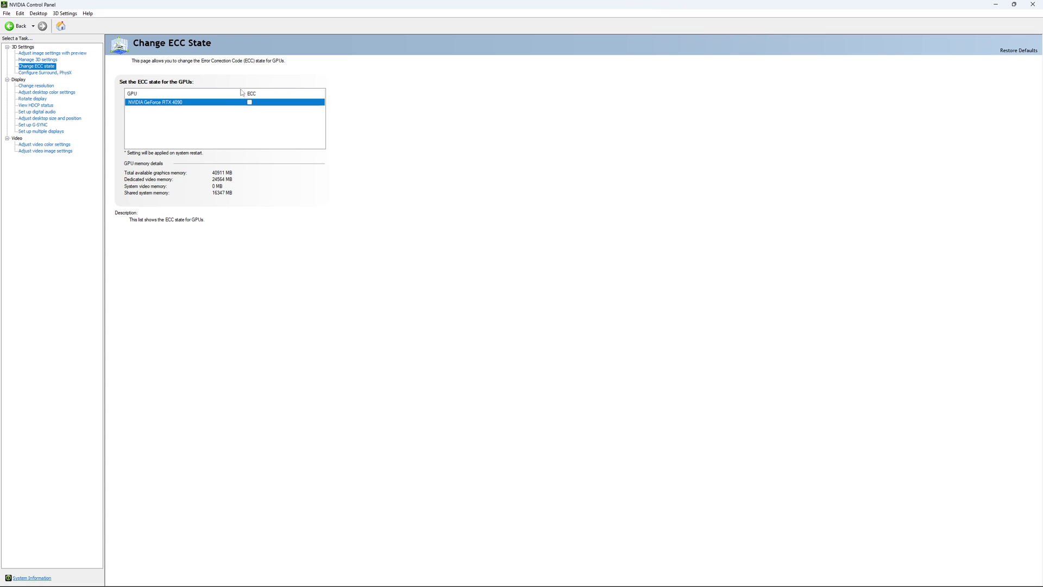
Examine the refresh rate options for the M27Q display's native resolution and view the G-SYNC setup page
click(36, 86)
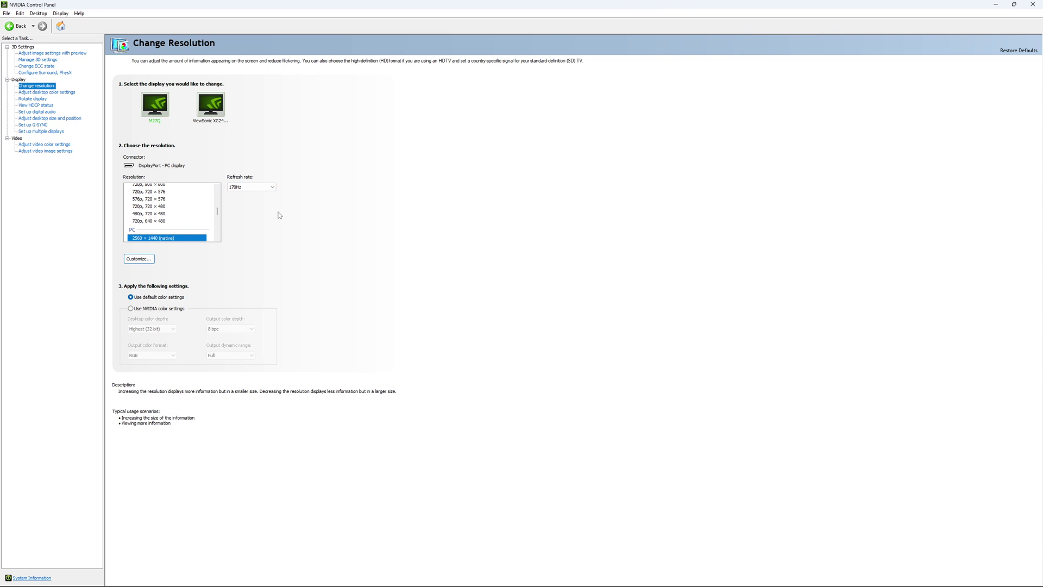
click(258, 187)
click(259, 187)
click(260, 189)
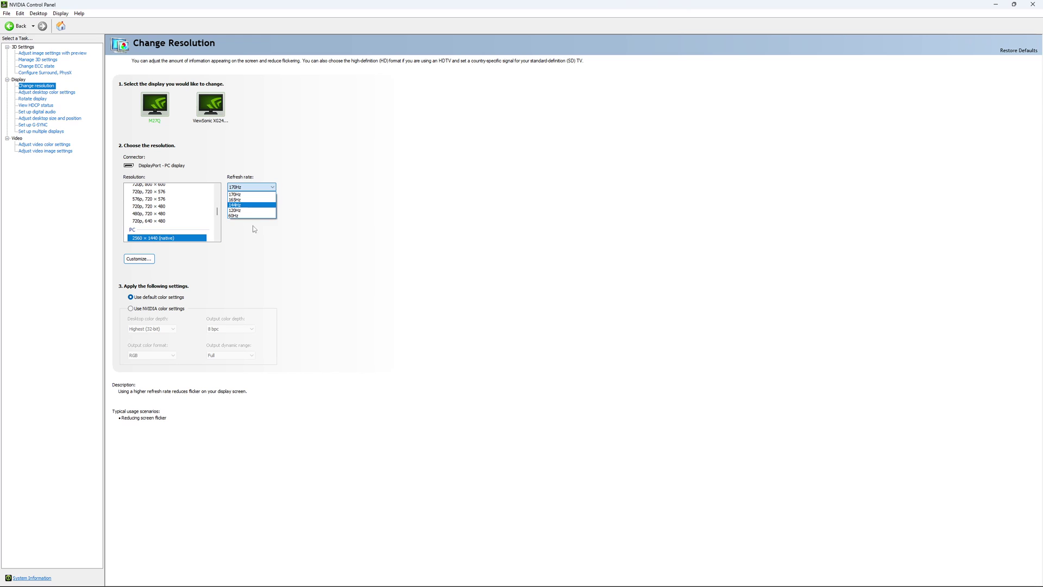
click(355, 206)
click(253, 187)
click(370, 189)
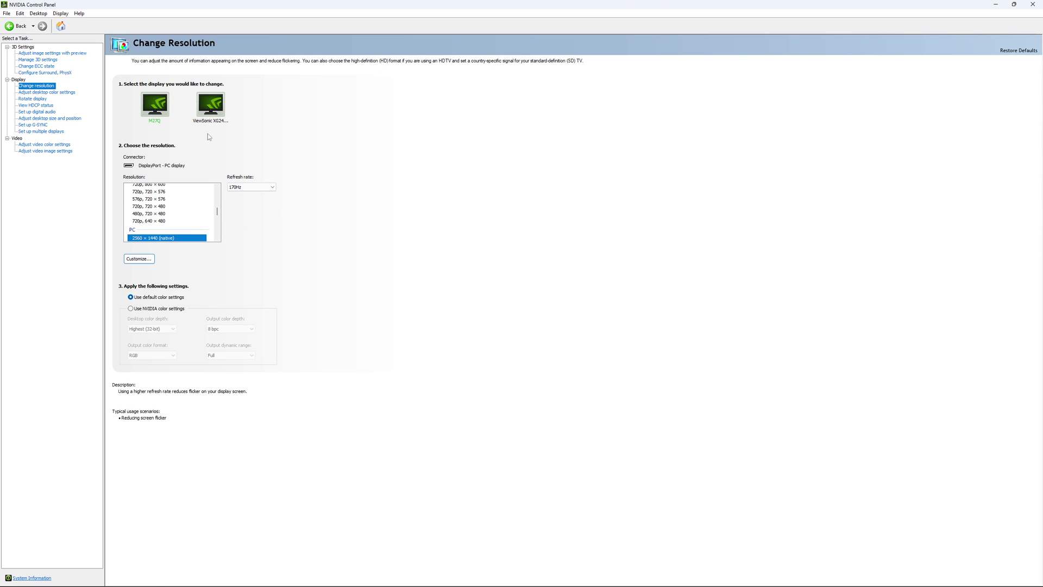
click(34, 125)
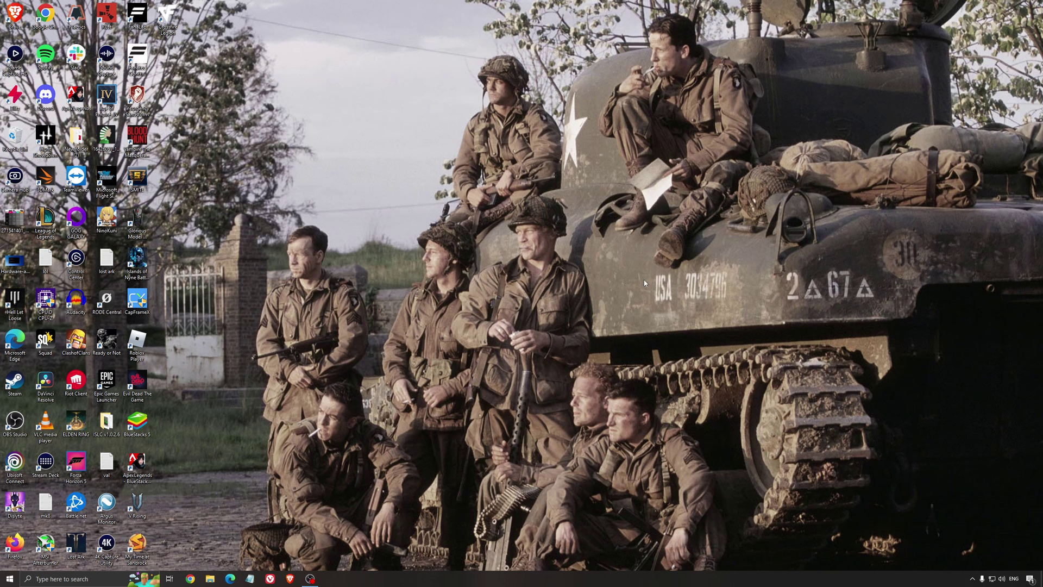
Open the Windows power plan editor, review the available plans in Power Options, and close the window
click(101, 579)
text(edit power plan)
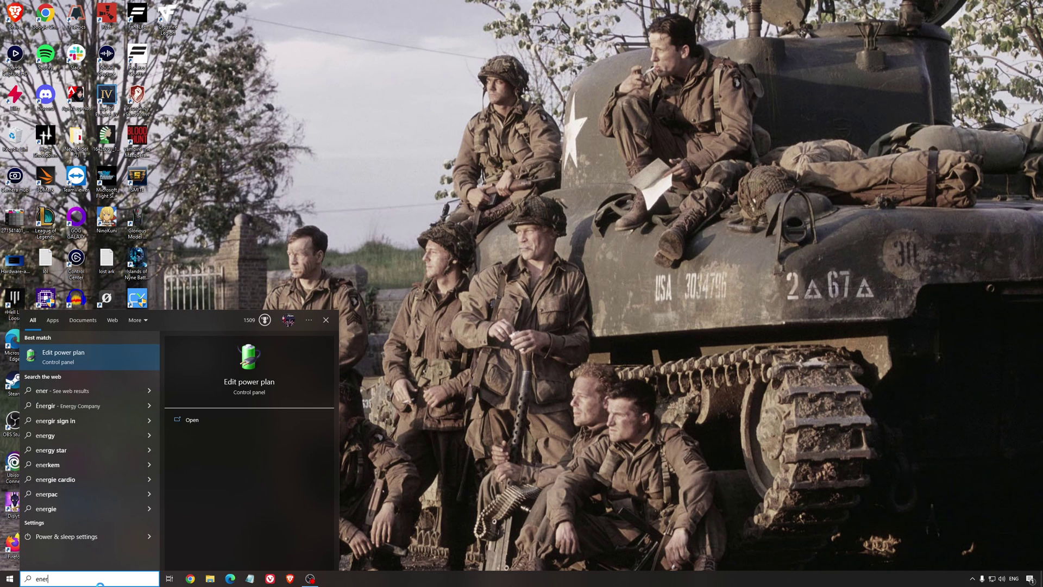
key(Return)
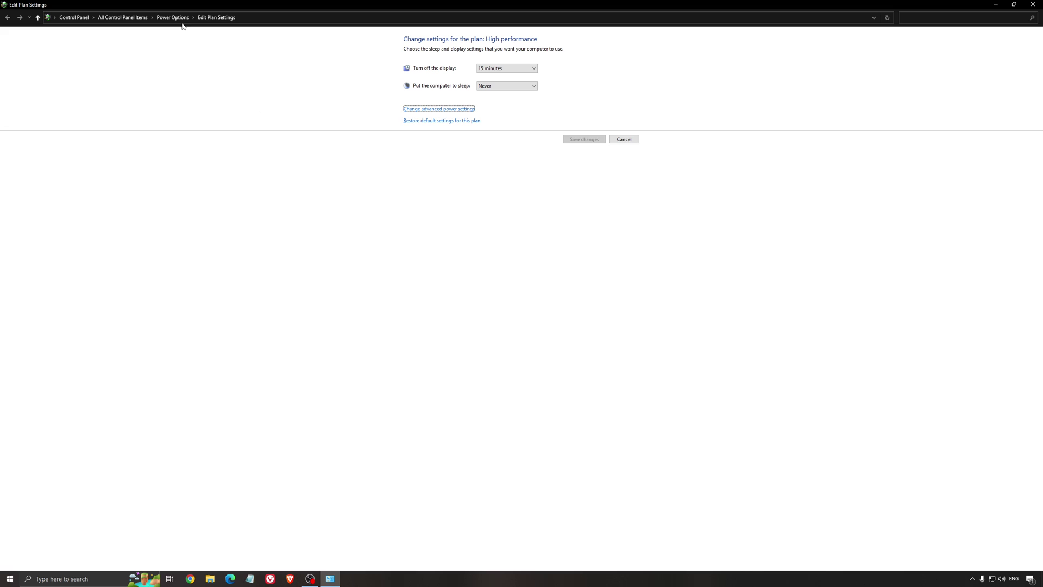
click(173, 17)
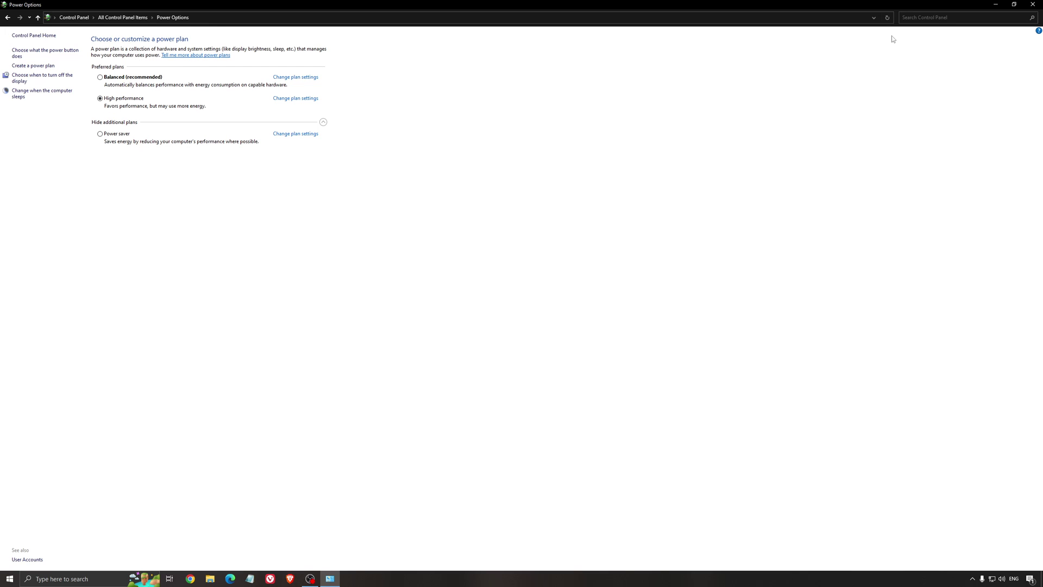
click(1032, 4)
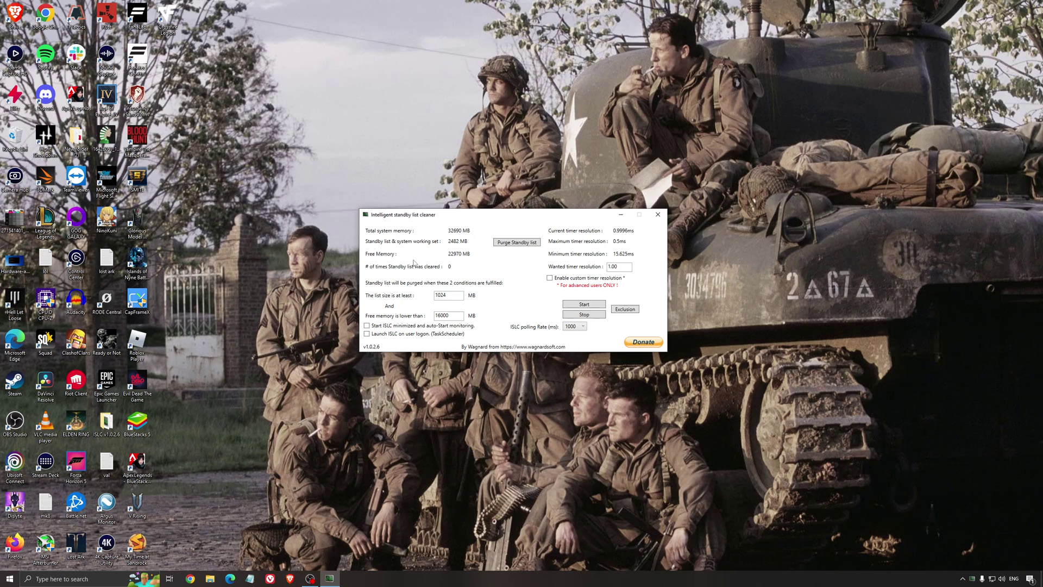
Start standby list monitoring in Intelligent standby list cleaner and minimize its window
drag(415, 213, 412, 219)
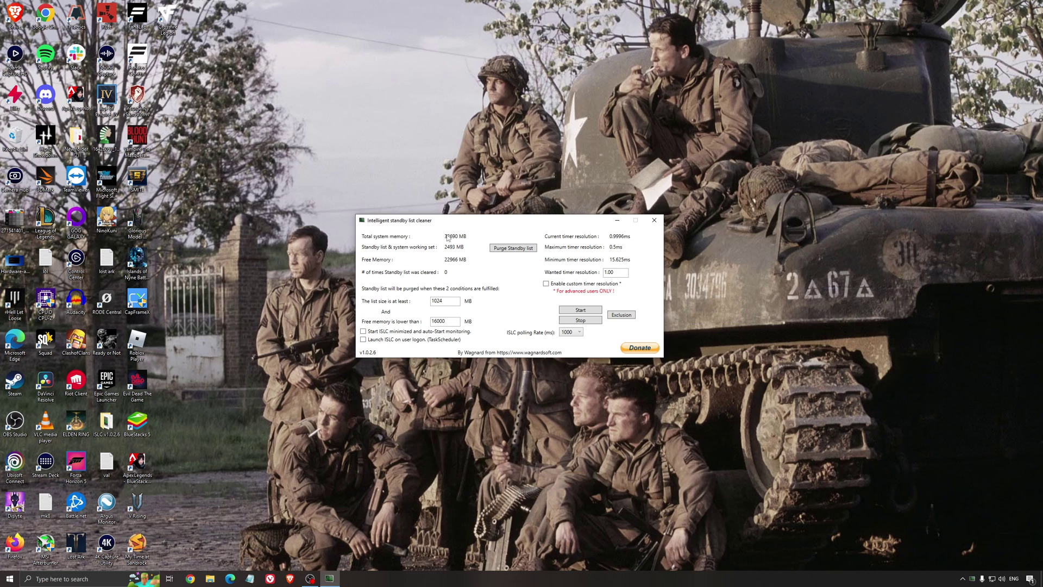
drag(453, 325, 395, 321)
click(580, 310)
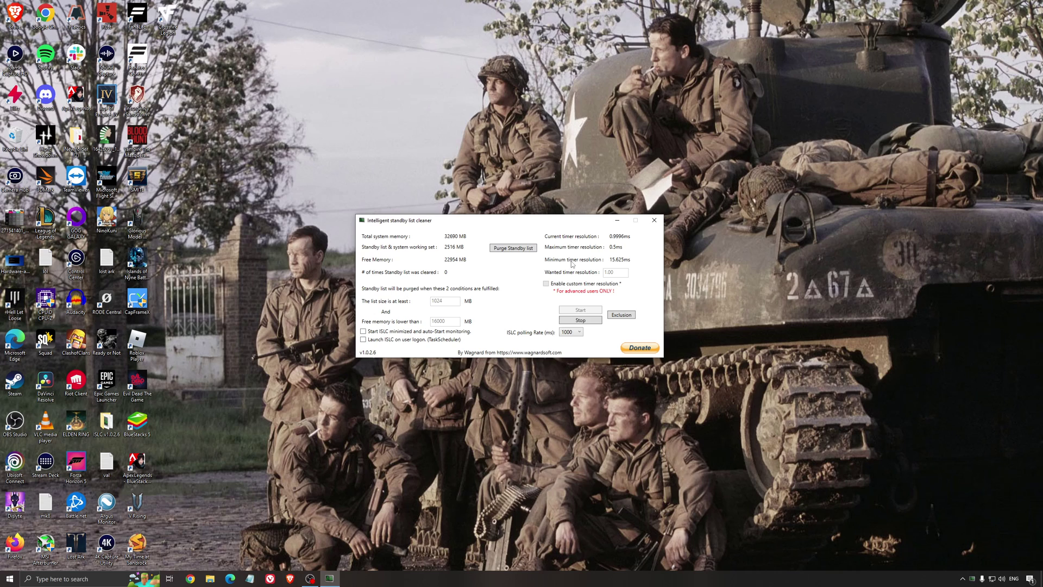
drag(554, 220, 588, 219)
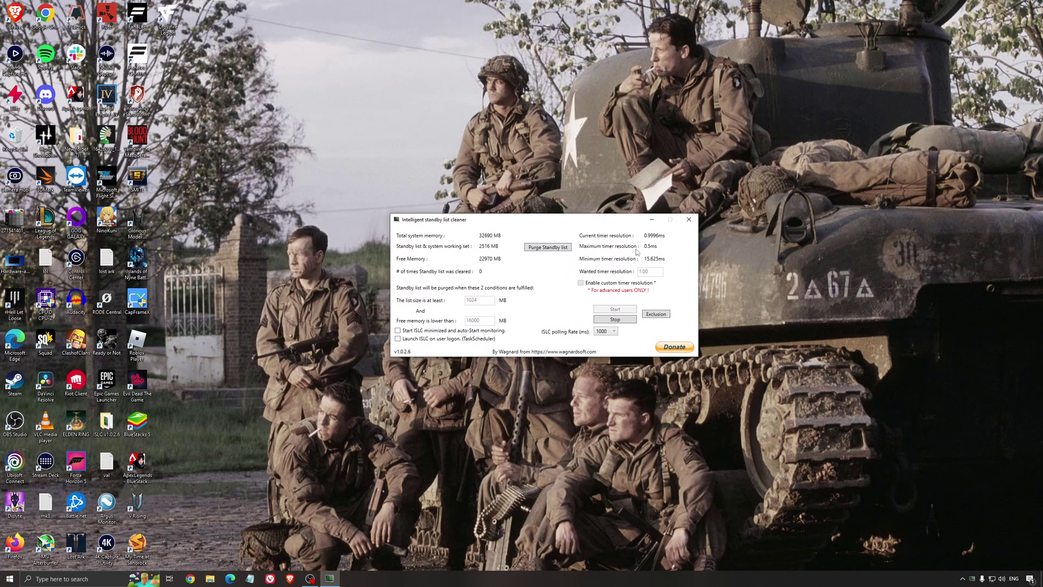
click(652, 220)
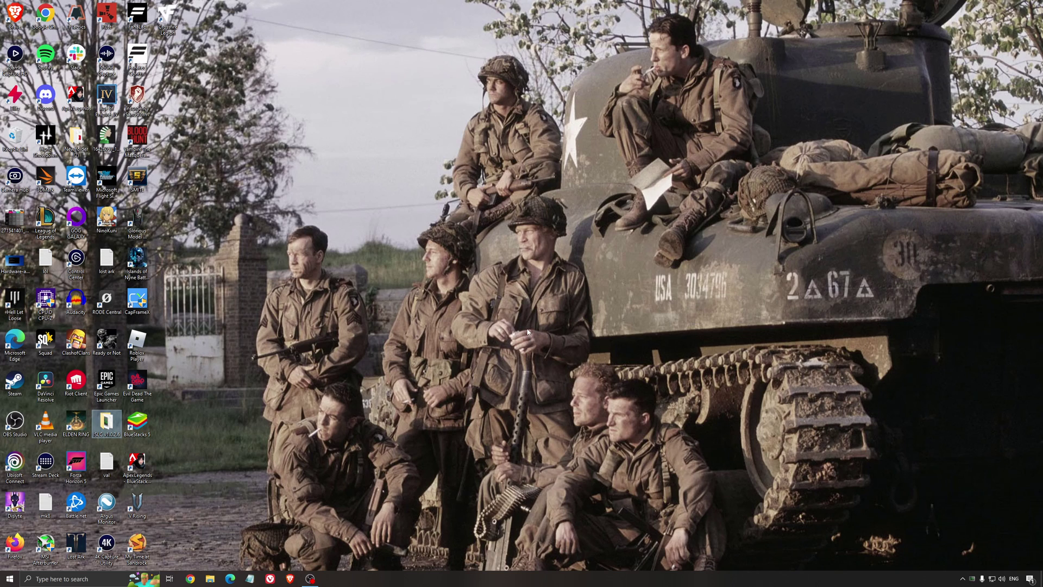
click(504, 291)
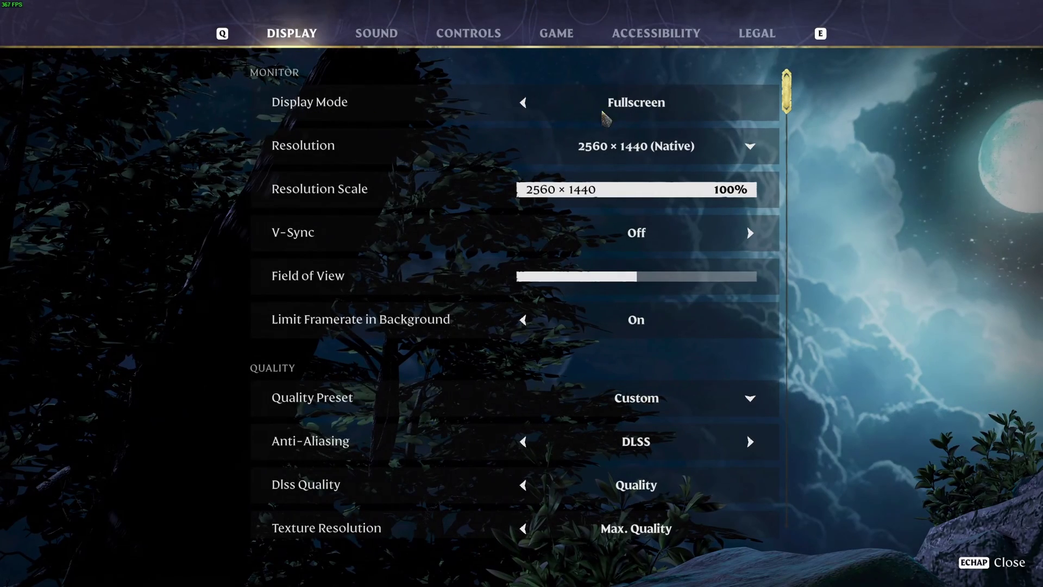
Switch Enshrouded's Display Mode to Windowed and back to Fullscreen
click(523, 102)
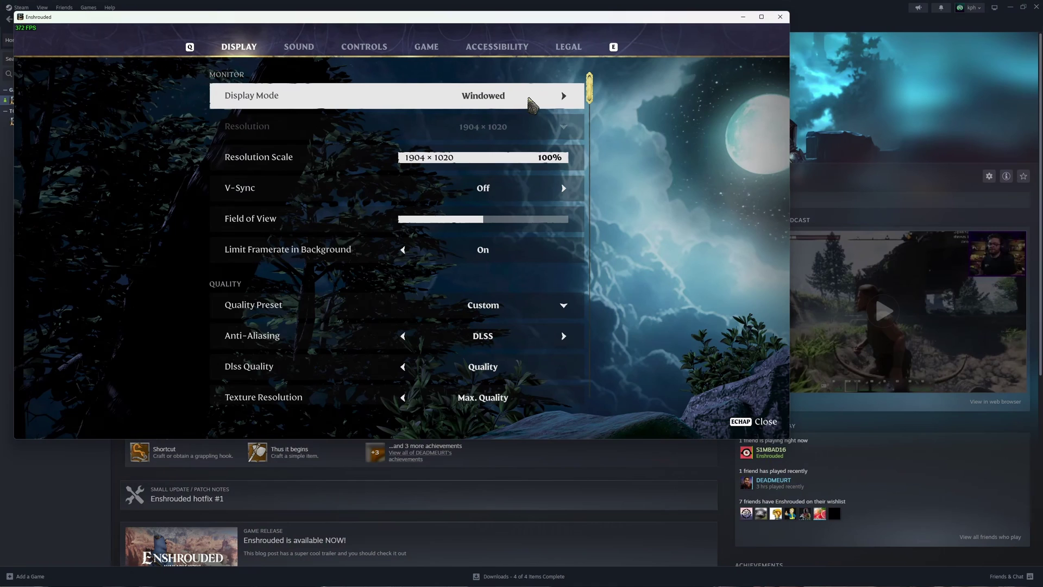
click(563, 96)
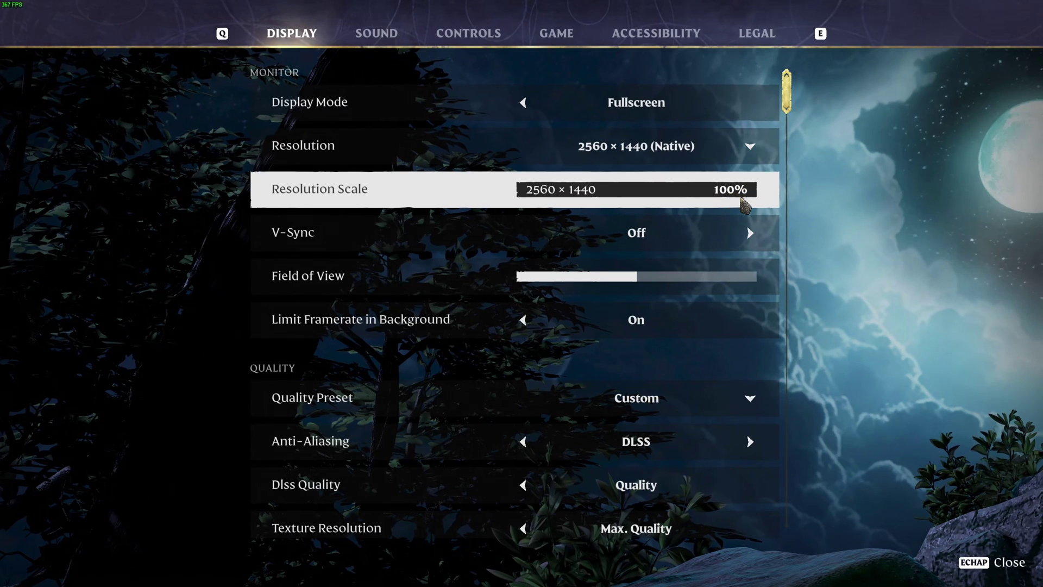
Set the Resolution Scale to 100% and the Field of View to about the middle of its range
drag(744, 200, 768, 197)
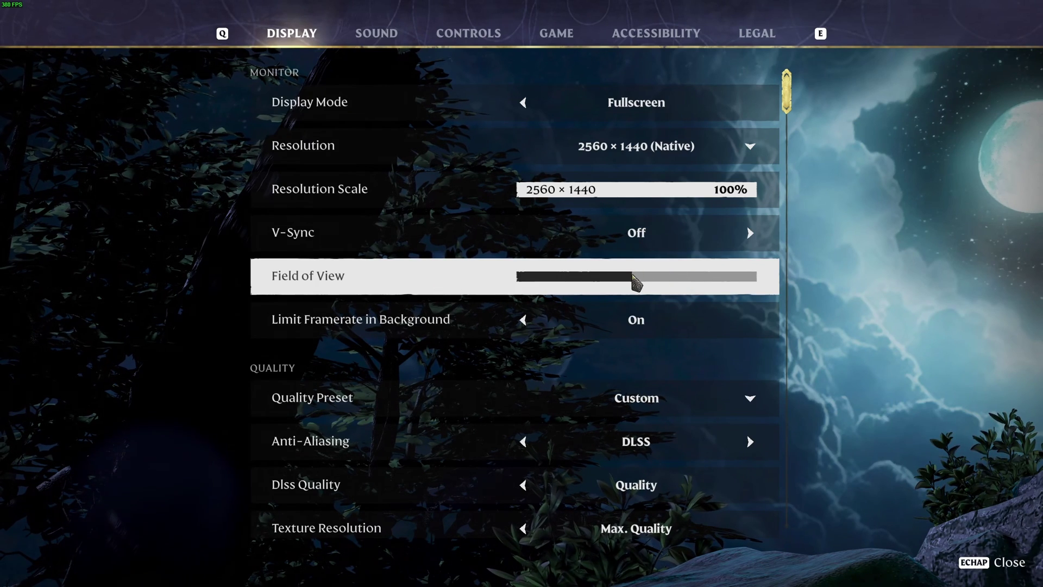
drag(634, 282, 904, 287)
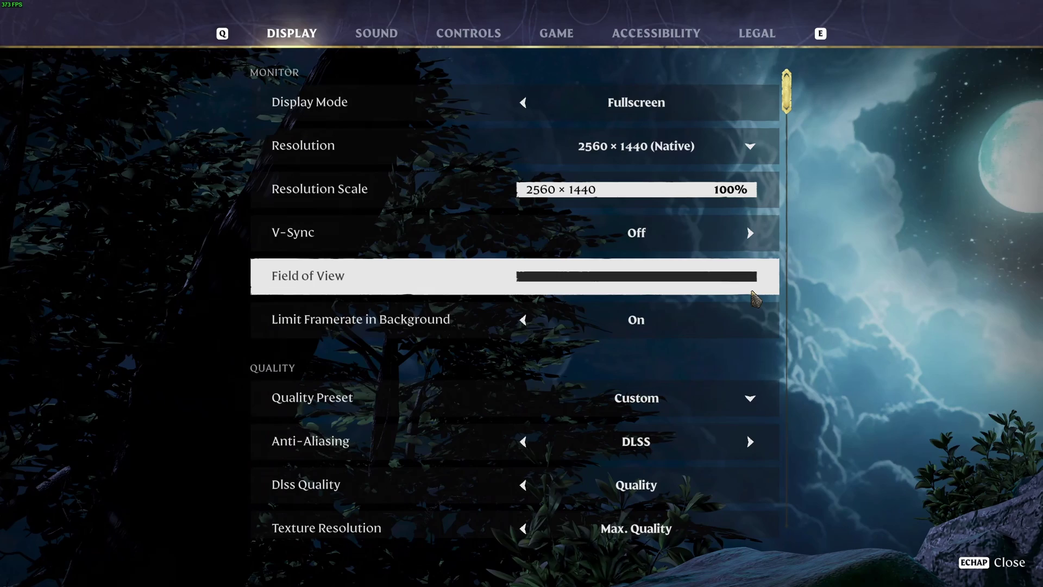
drag(659, 277, 638, 274)
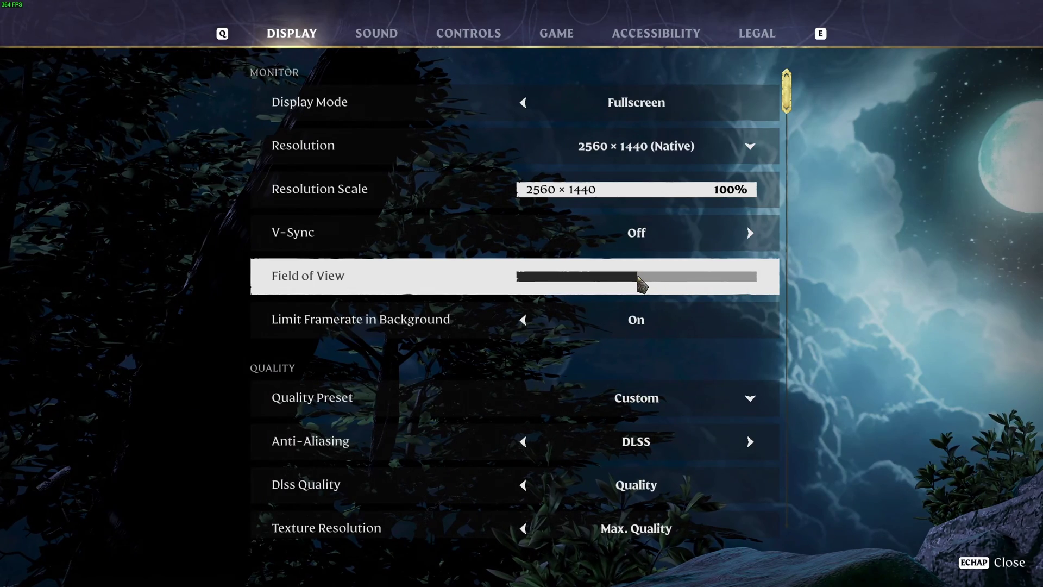
Lower Dlss Quality past Balance and return it to Quality
scroll(646, 283, down, 5)
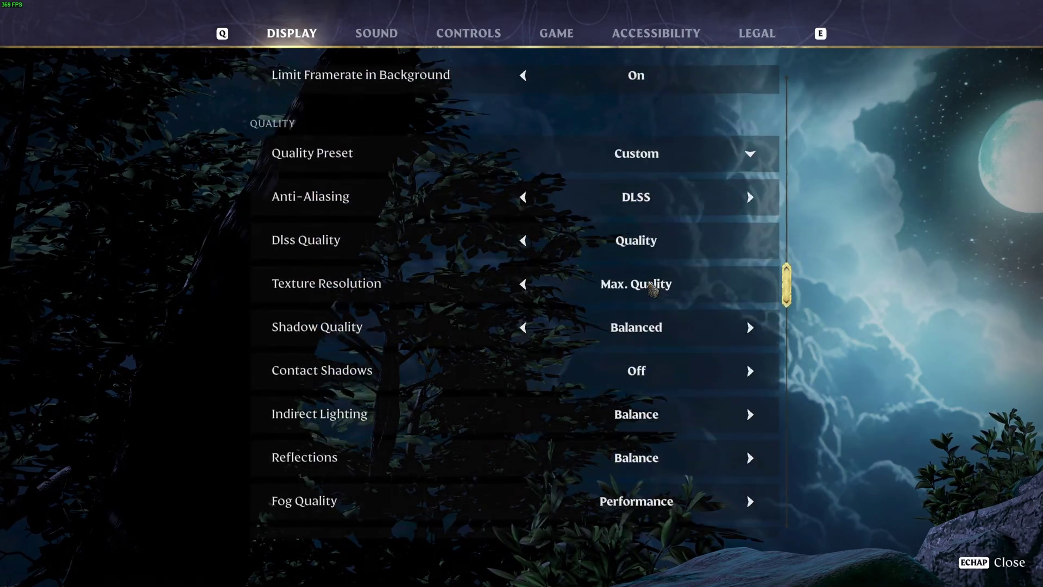
scroll(641, 323, down, 2)
scroll(646, 323, up, 7)
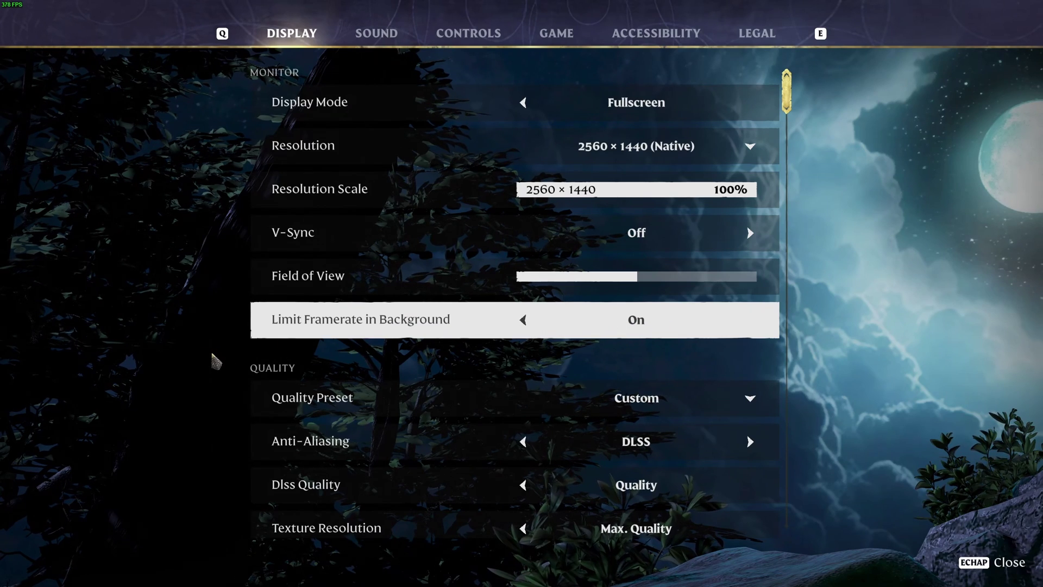
scroll(259, 353, down, 3)
scroll(266, 358, down, 2)
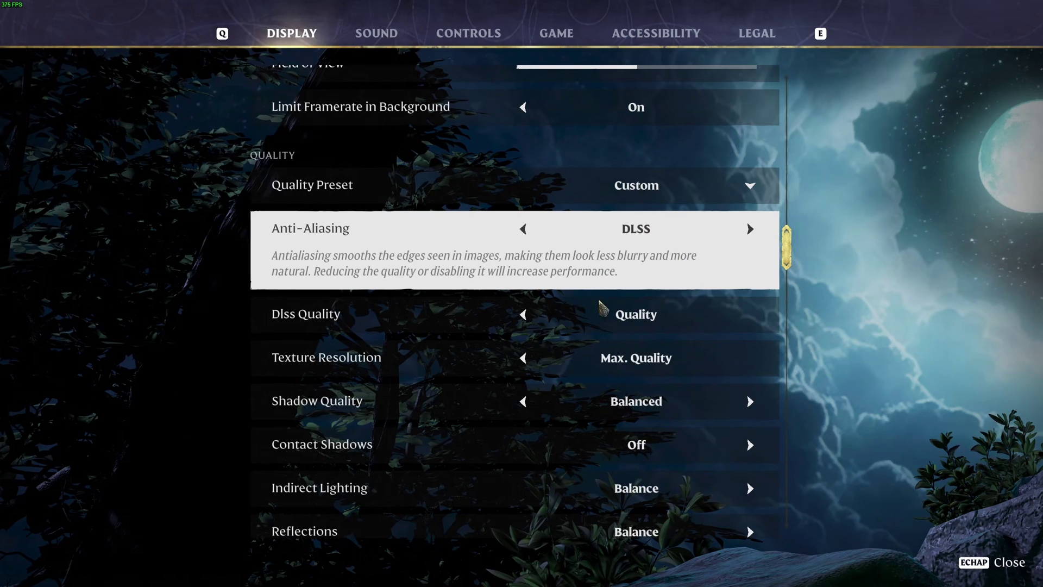
click(524, 274)
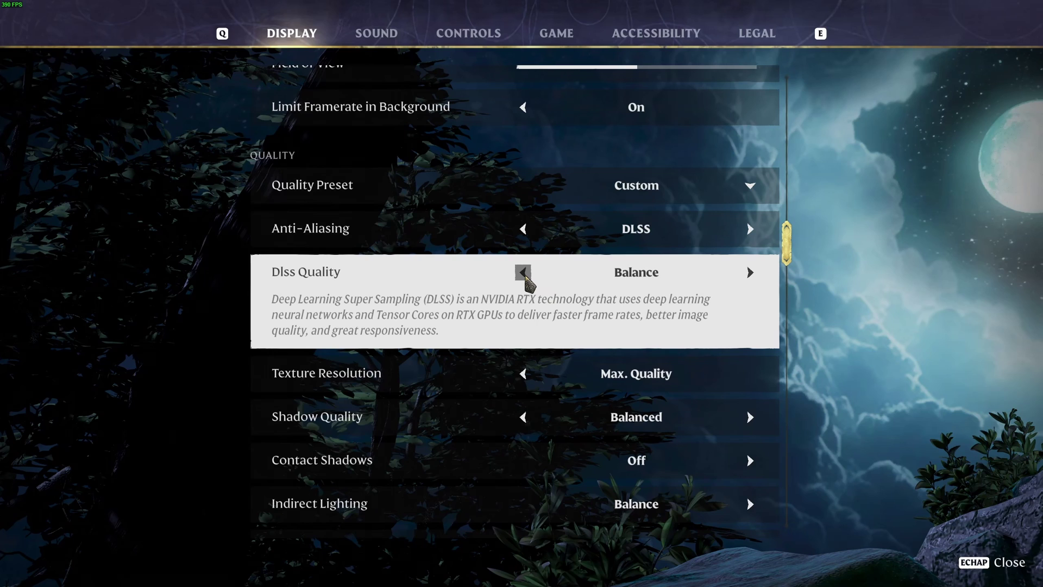
click(525, 274)
click(749, 272)
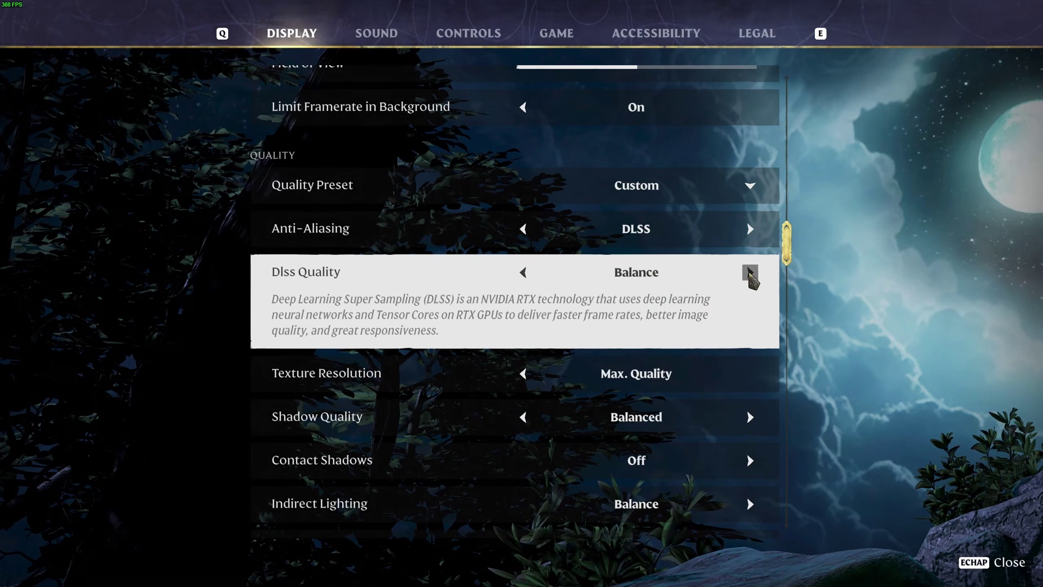
click(749, 273)
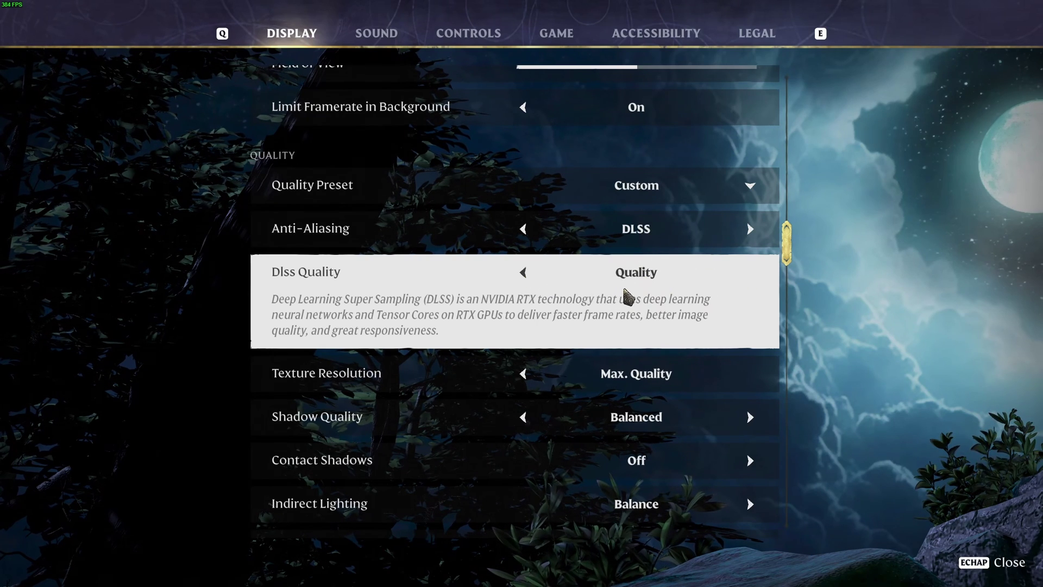
Switch Anti-Aliasing through FSR2 and FXAA and return it to DLSS
click(526, 229)
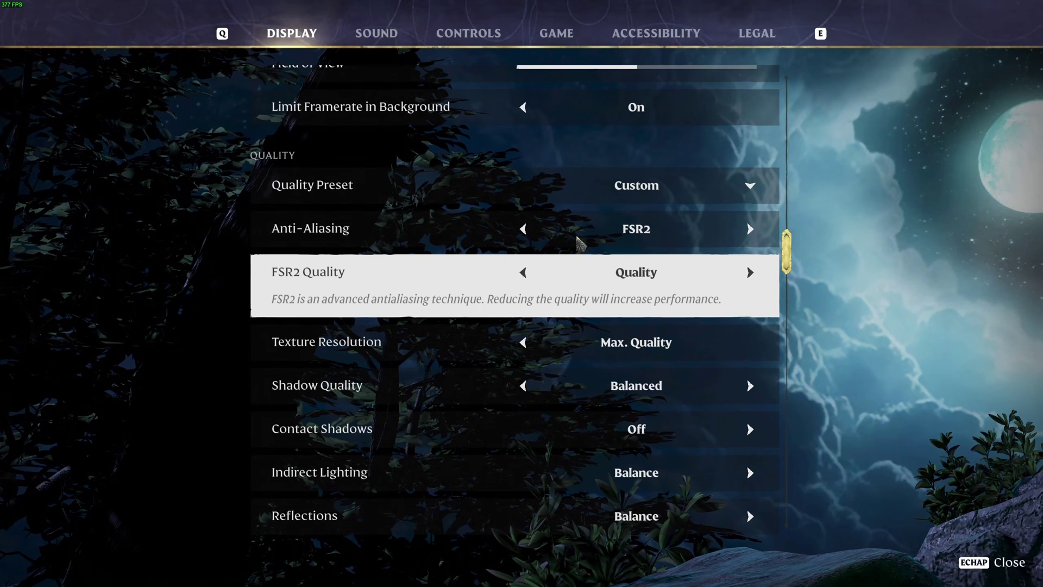
click(523, 229)
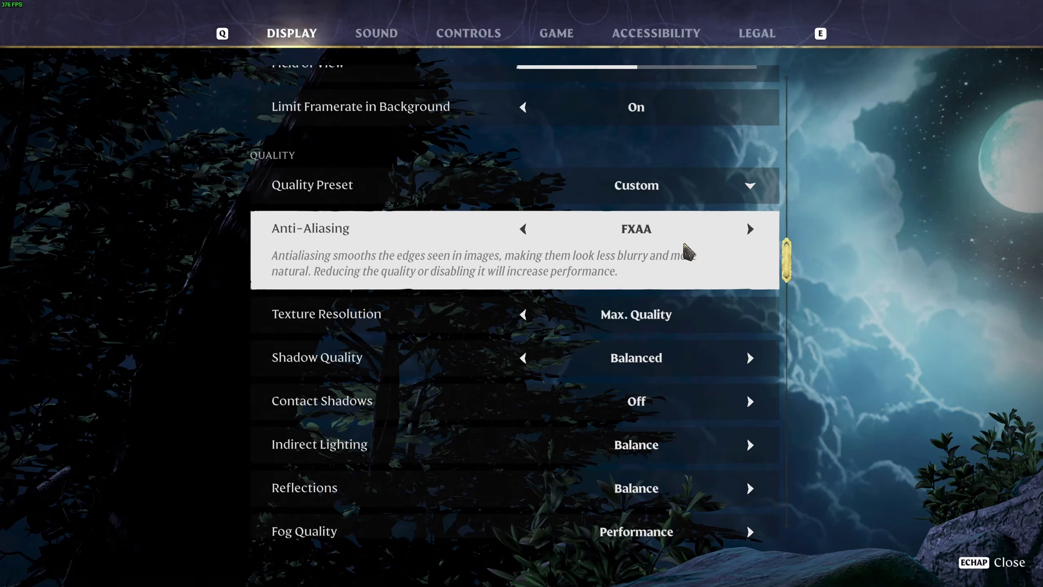
click(750, 229)
click(750, 229)
Lower Texture Resolution stepwise to Performance and return it to Max. Quality
scroll(598, 228, down, 3)
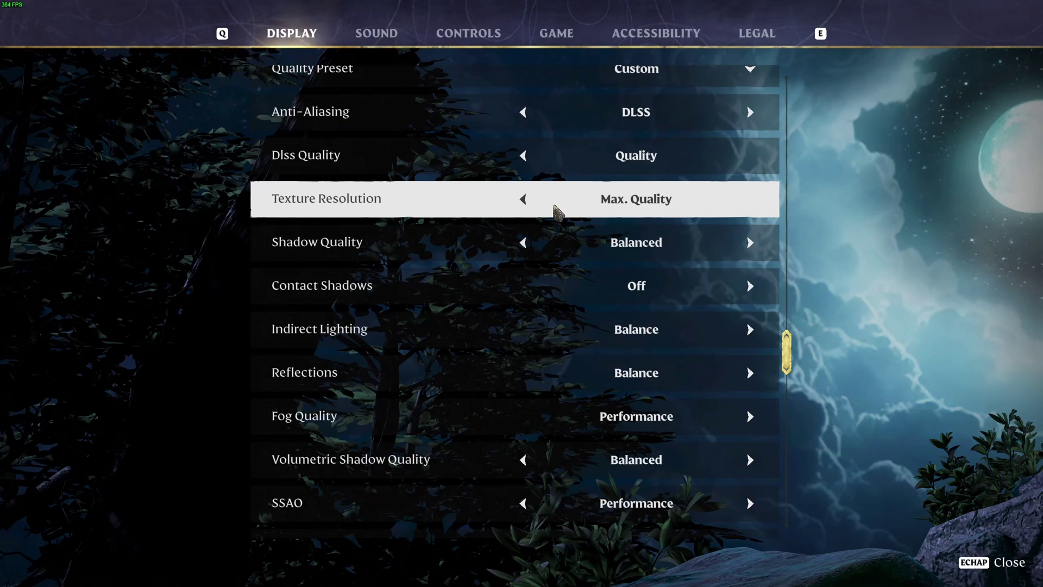
click(524, 201)
click(524, 201)
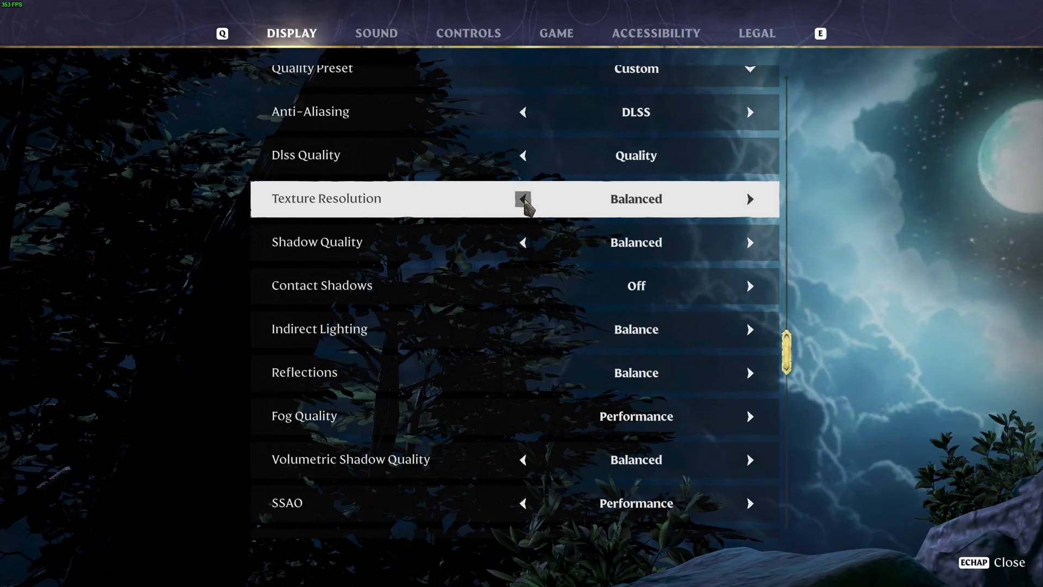
click(525, 201)
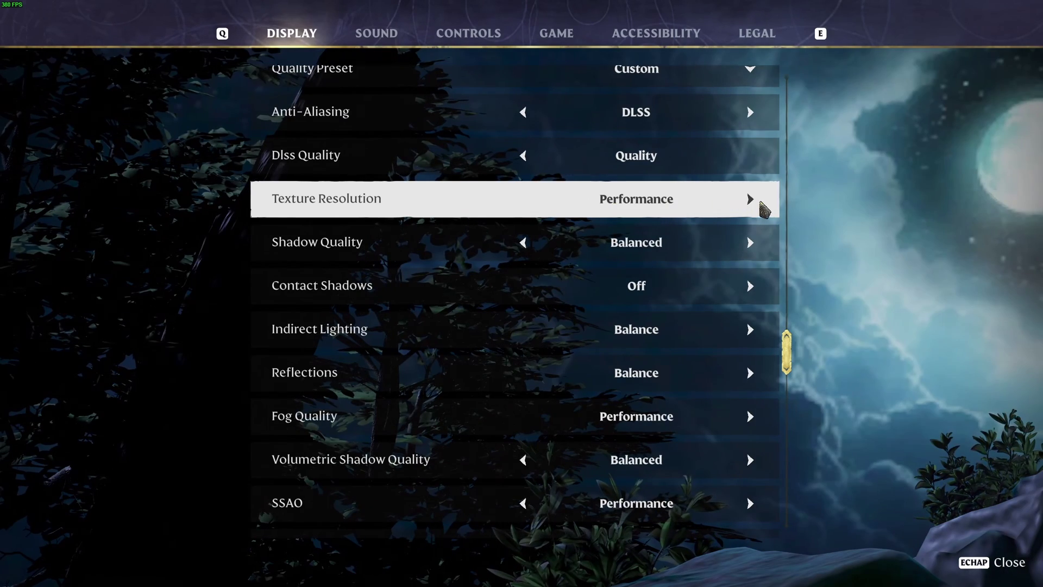
click(752, 201)
click(751, 199)
click(750, 199)
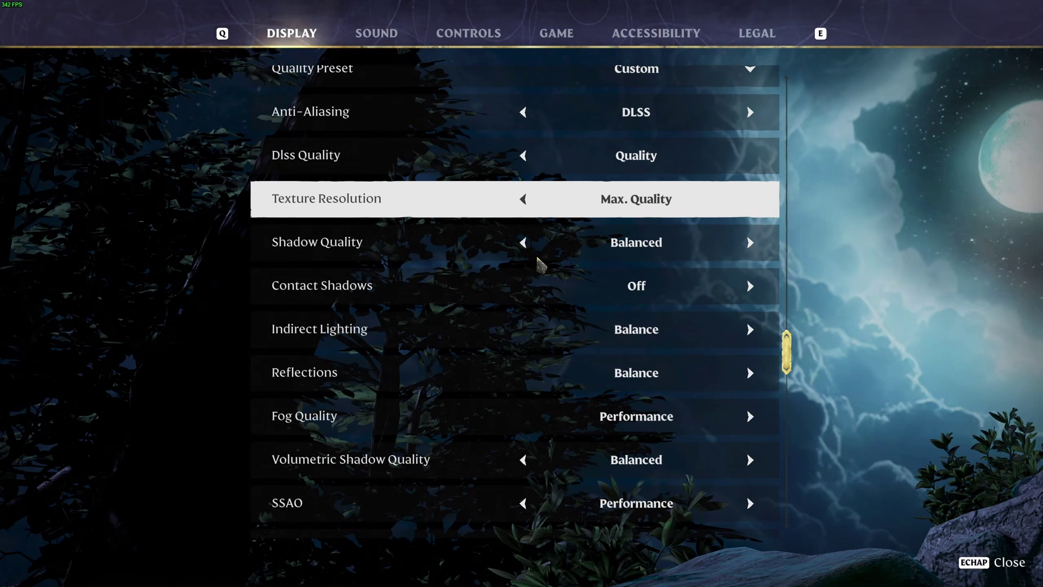
Cycle Shadow Quality between Performance and Max. Quality, ending on Balanced
scroll(432, 262, down, 2)
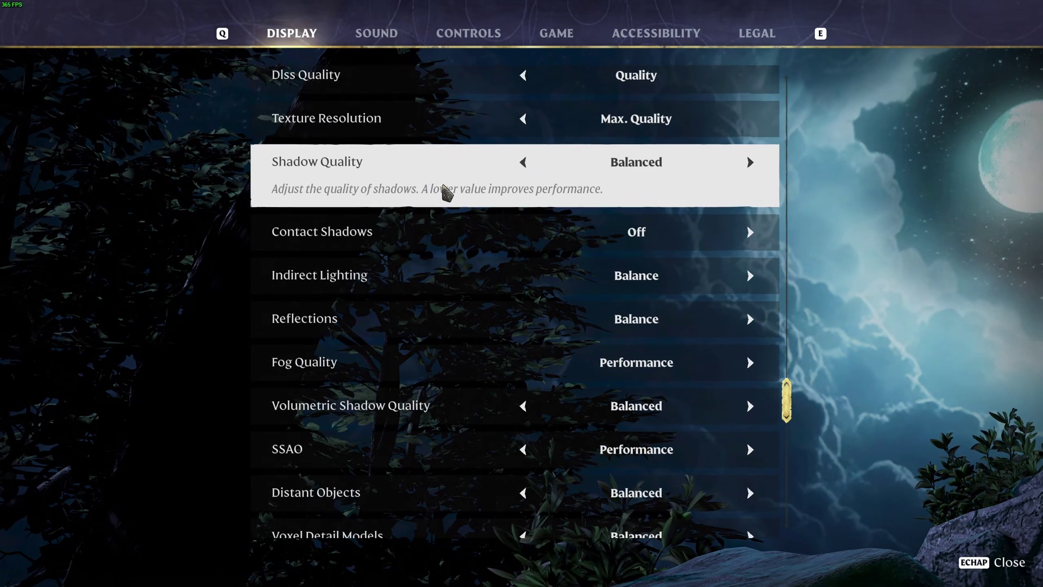
click(524, 163)
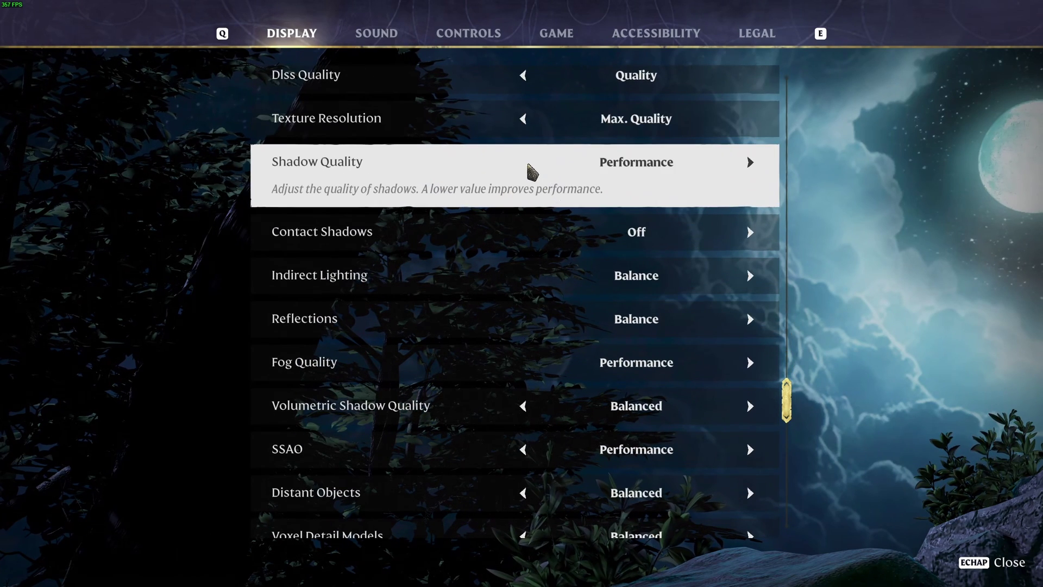
click(751, 163)
click(751, 163)
click(750, 163)
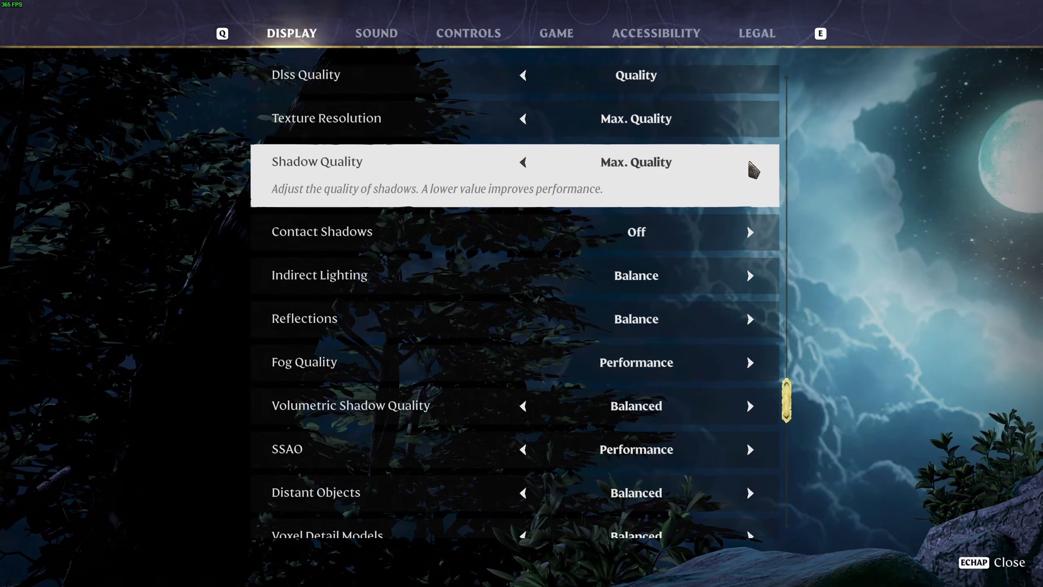
click(522, 163)
click(522, 163)
click(523, 163)
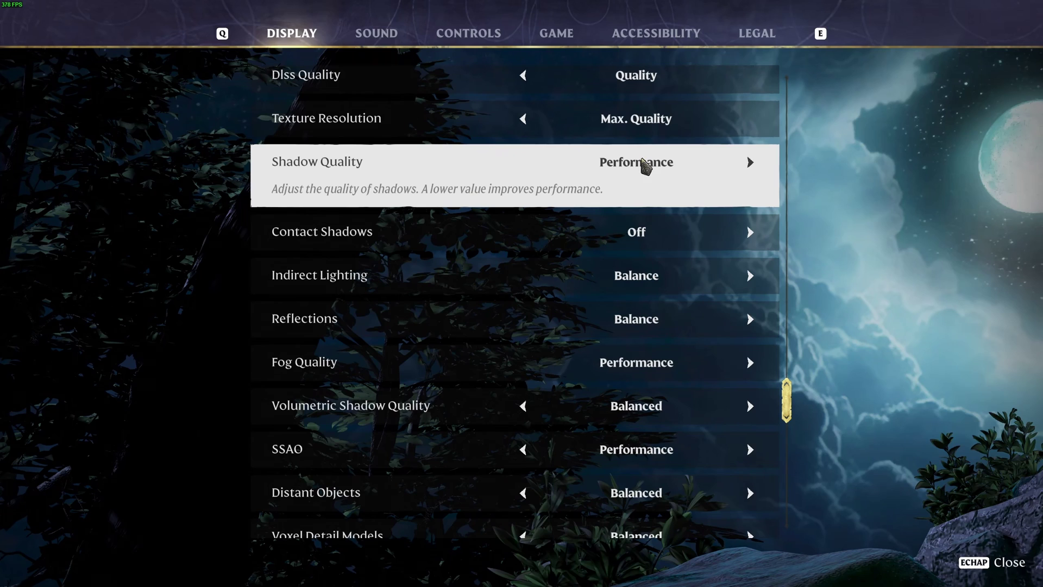
click(749, 163)
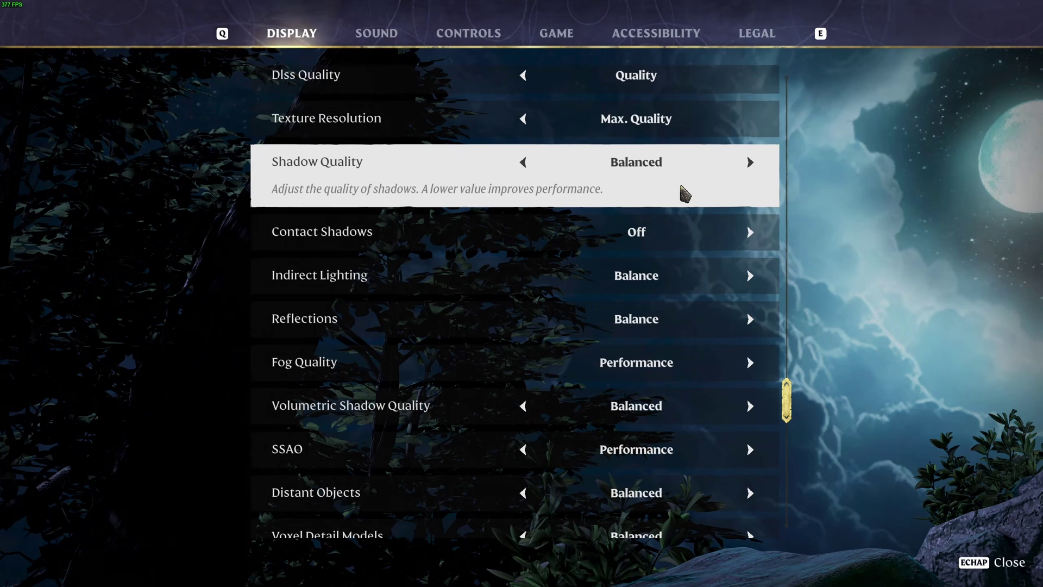
click(521, 166)
click(750, 163)
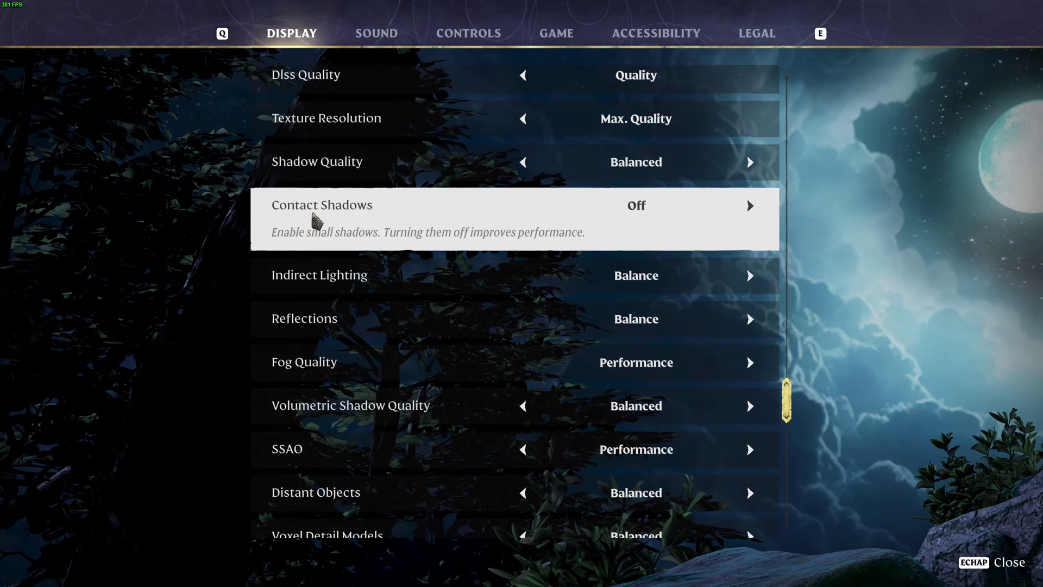
Toggle Contact Shadows and return it to Off, and switch Fog Quality to Quality and back to Performance
click(752, 208)
click(523, 212)
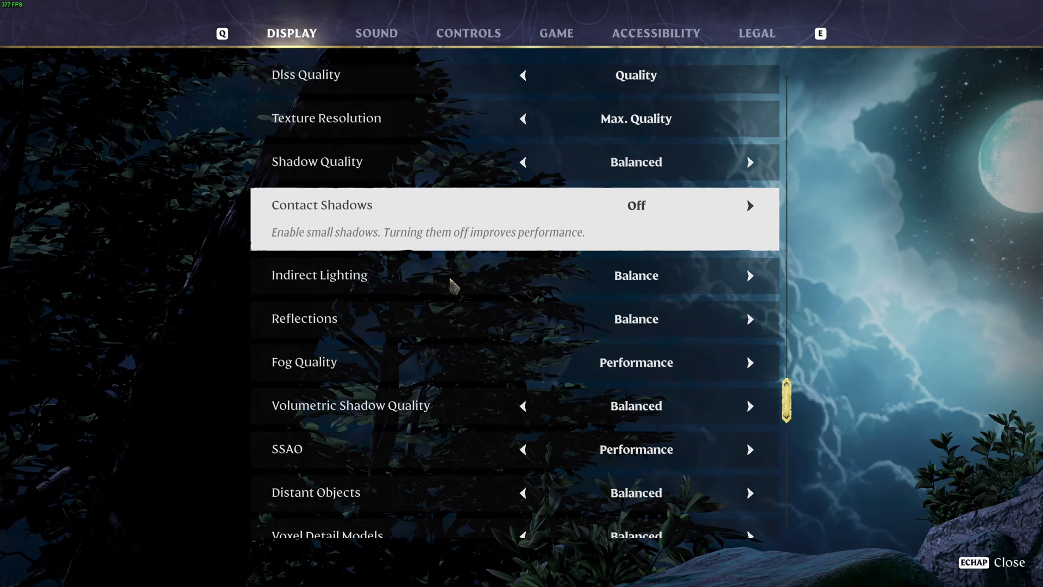
scroll(477, 280, down, 2)
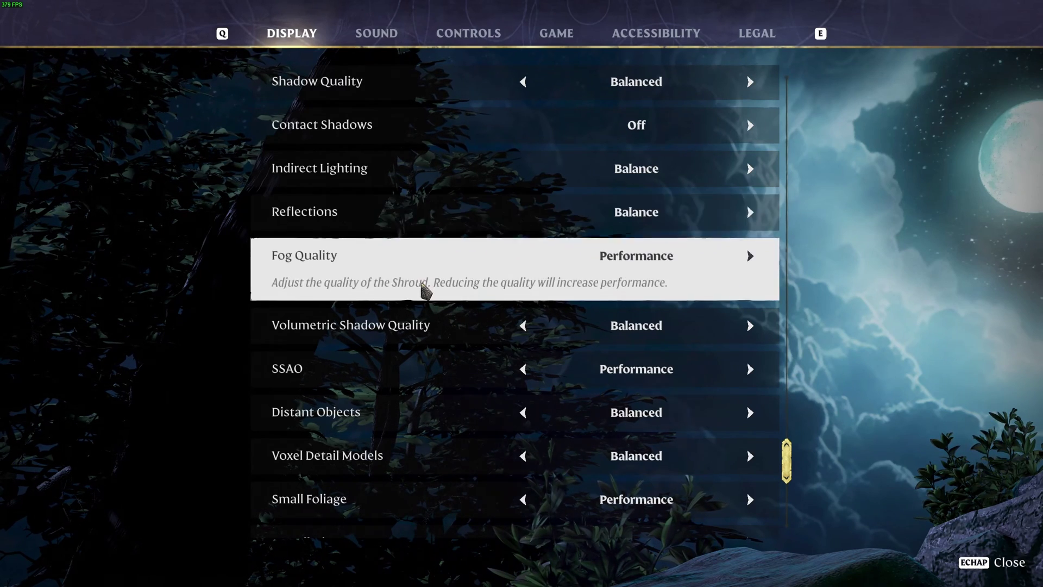
scroll(522, 255, down, 2)
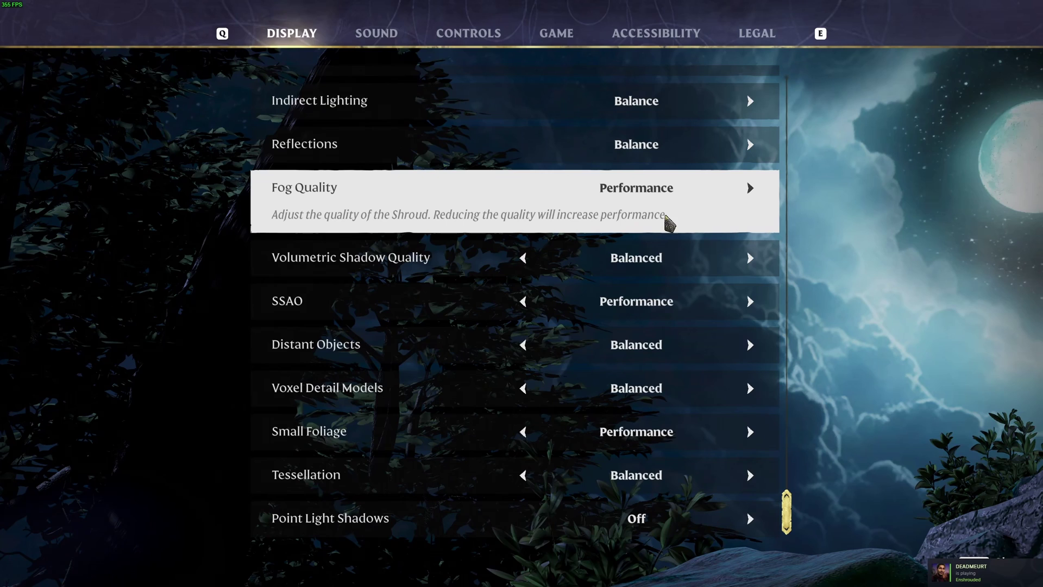
click(750, 189)
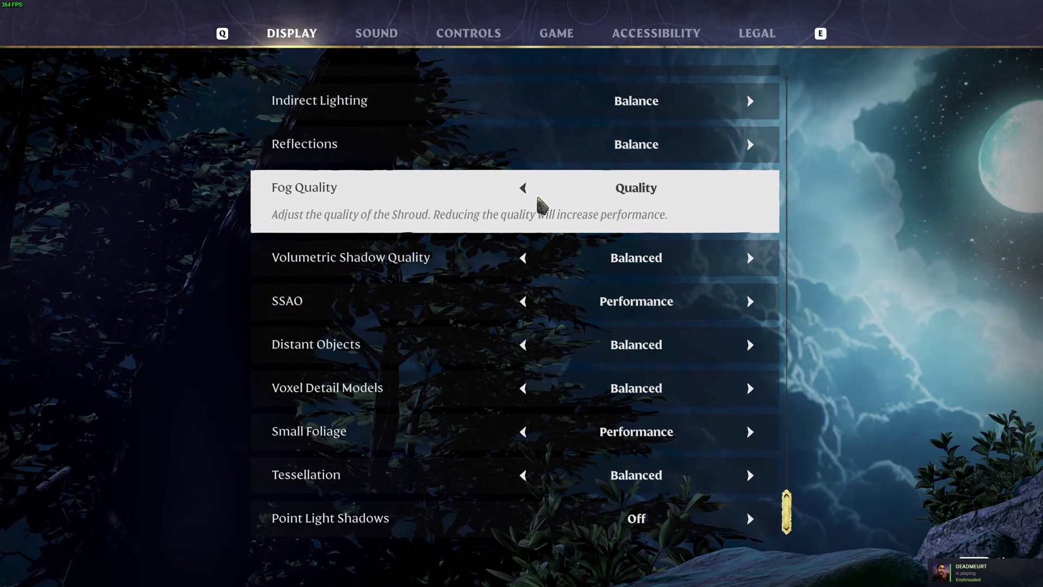
click(522, 188)
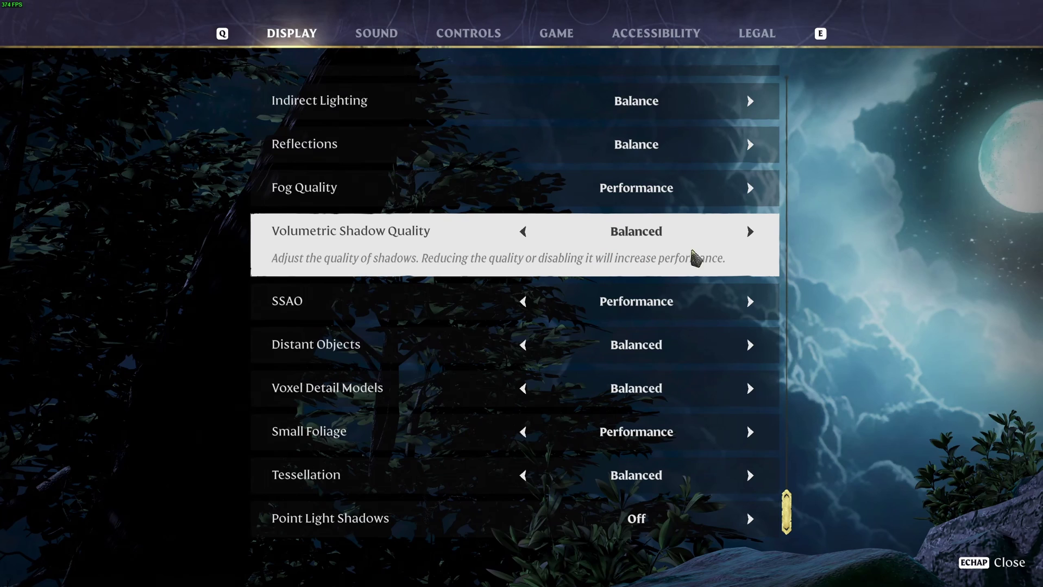
Cycle Volumetric Shadow Quality between Balanced, Performance and Off, and set it to Performance
click(524, 232)
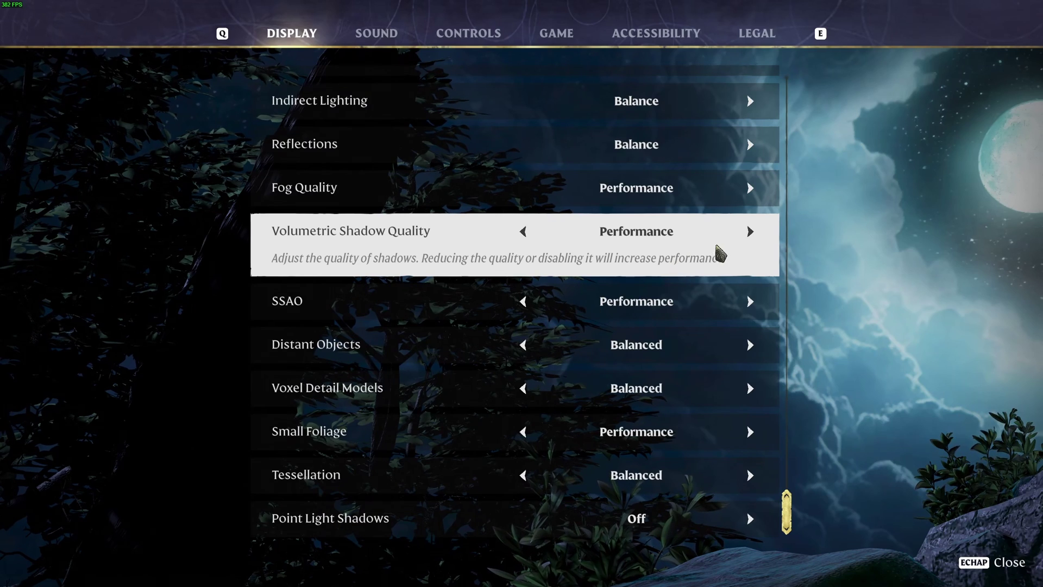
click(749, 231)
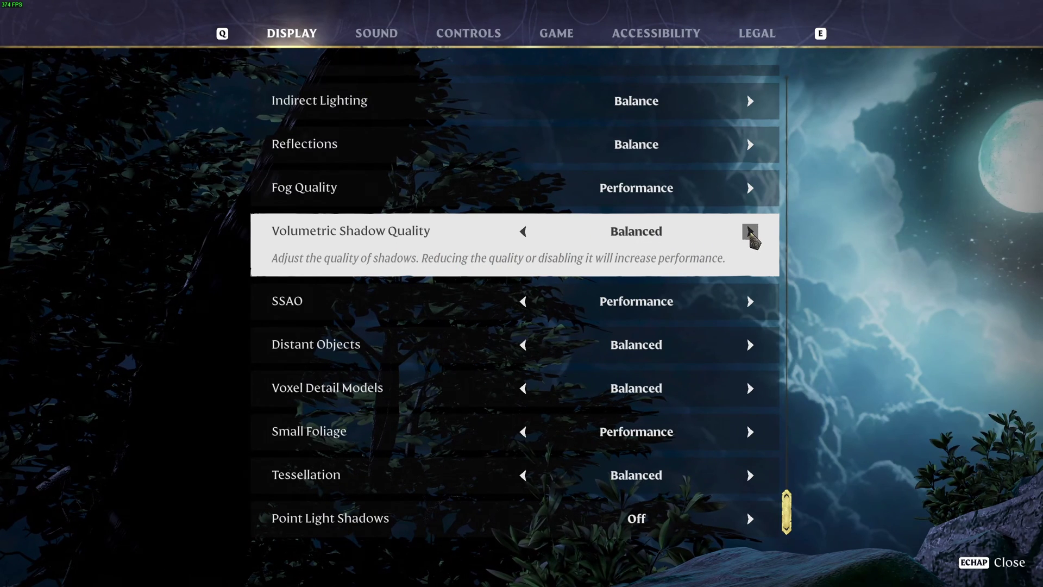
click(524, 231)
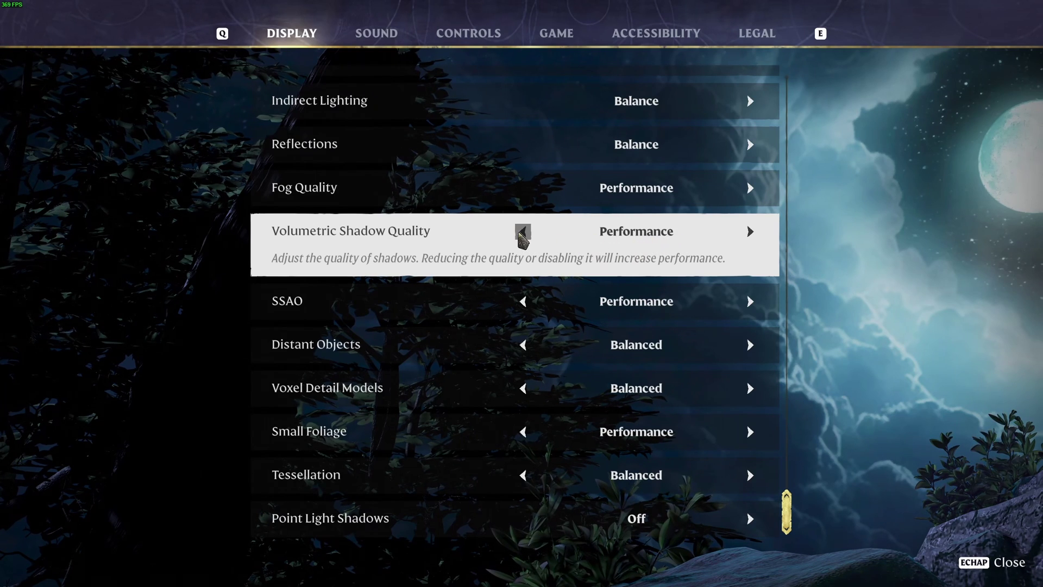
click(523, 231)
scroll(565, 277, up, 1)
scroll(706, 326, down, 1)
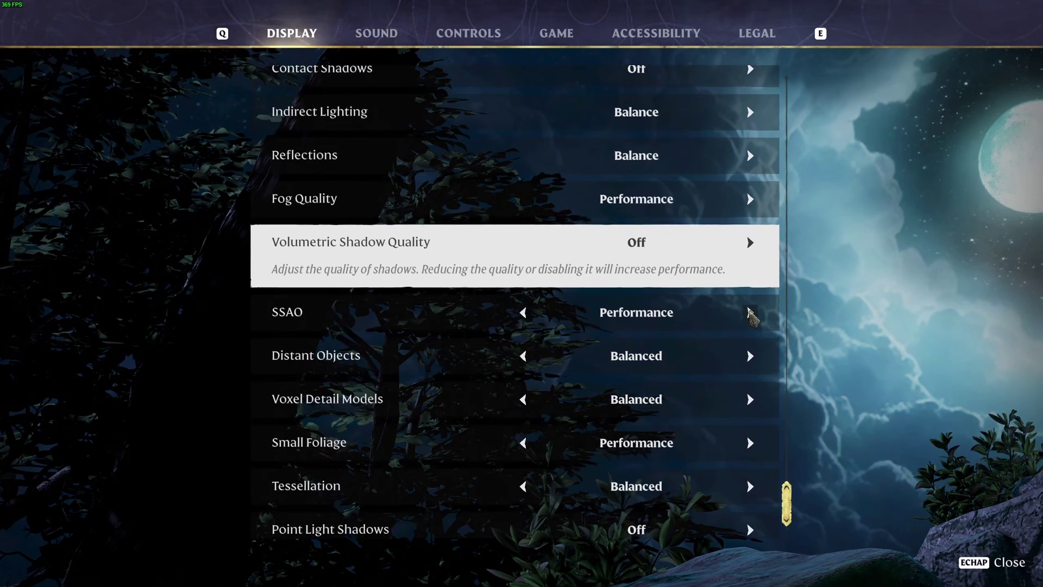
click(750, 232)
click(750, 232)
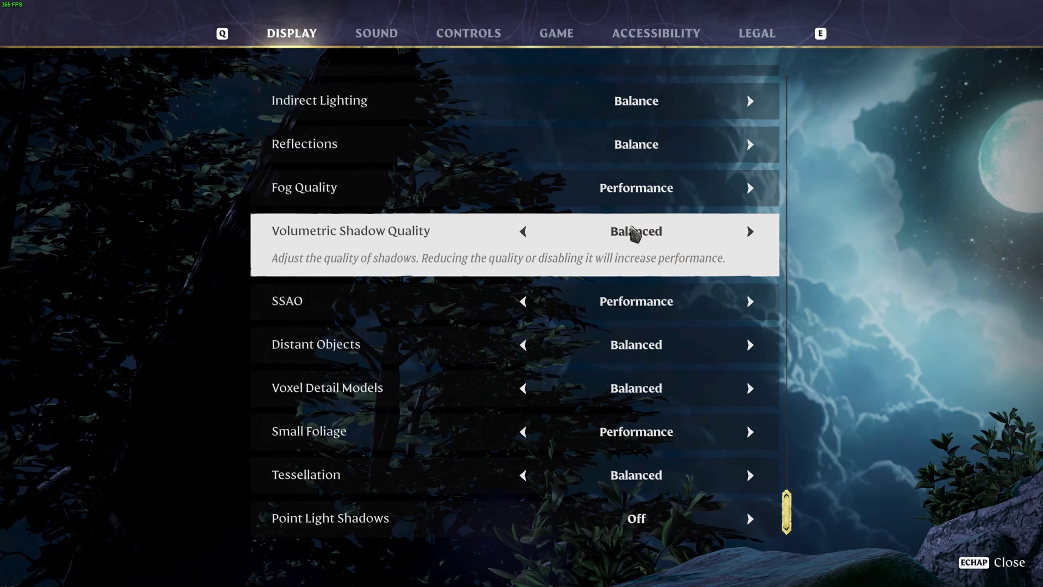
click(523, 232)
click(524, 232)
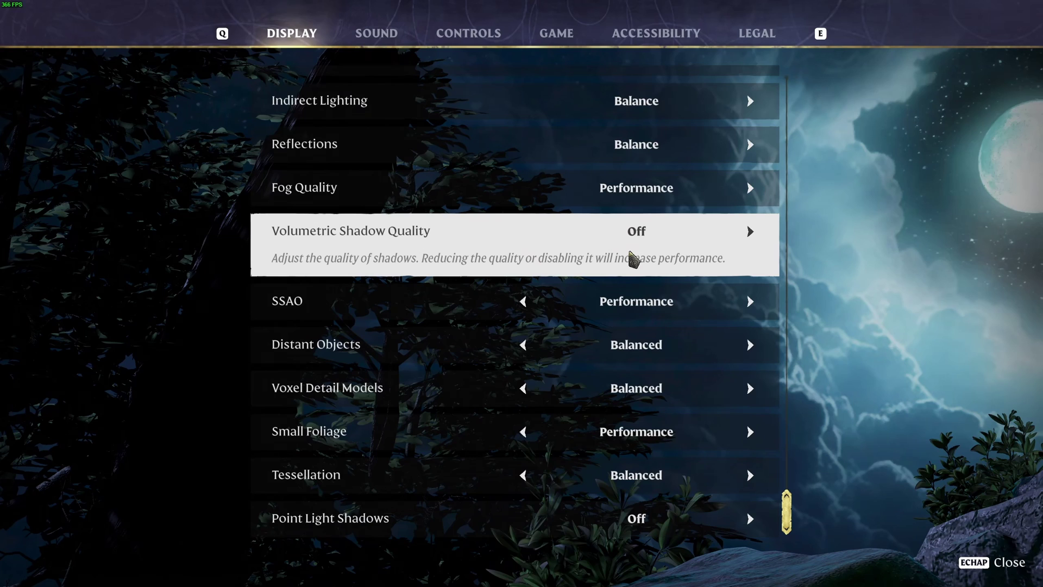
click(750, 232)
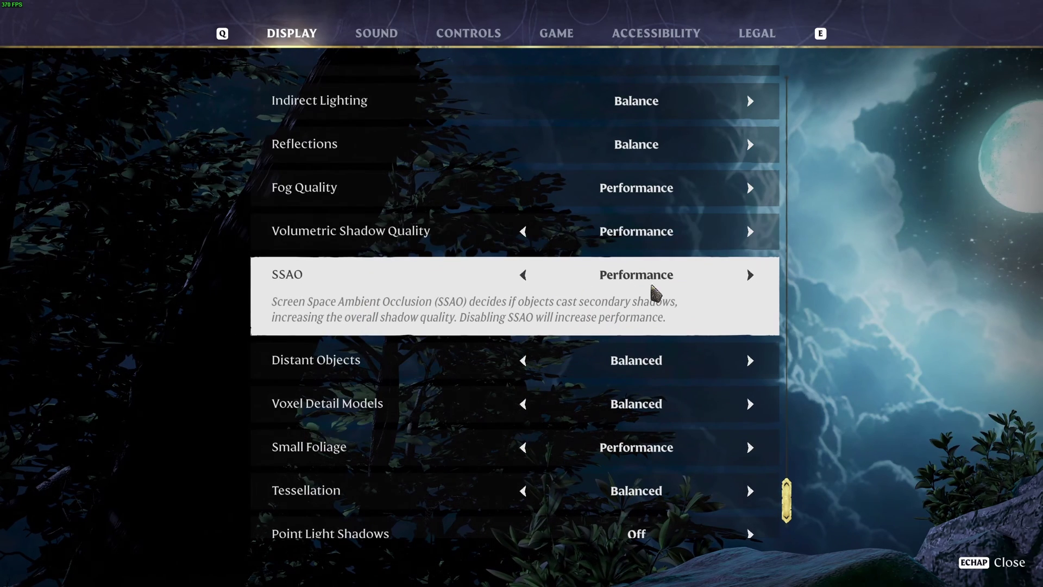
Try SSAO at Balanced and Off and Volumetric Shadow Quality at Balanced, then return both to Performance
click(750, 275)
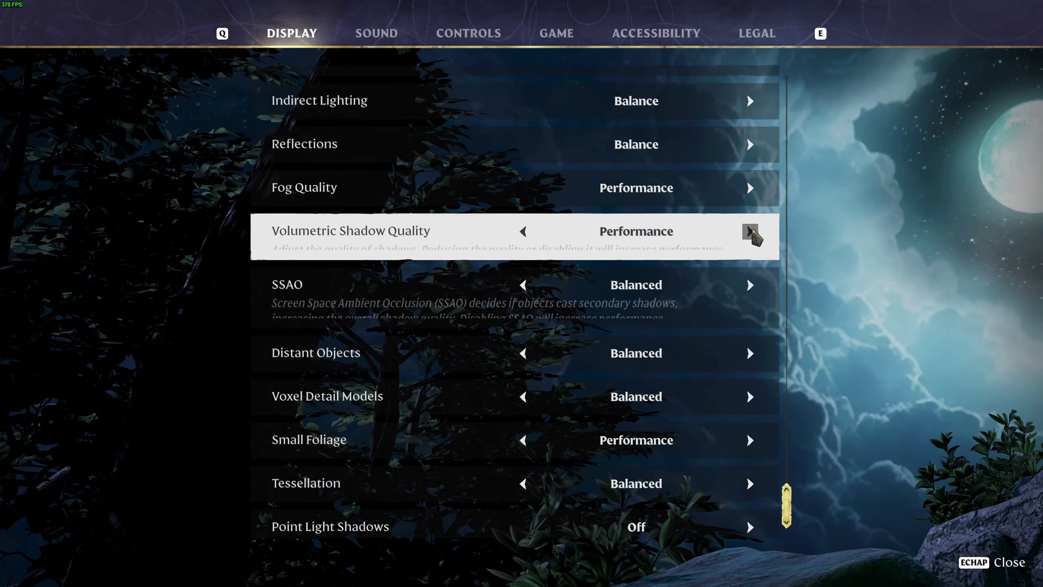
click(750, 232)
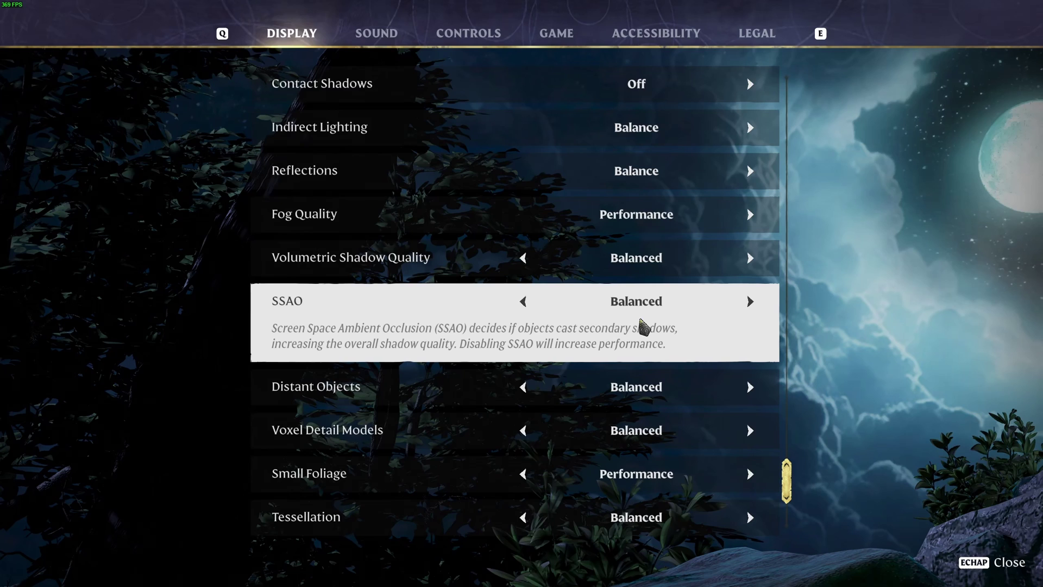
click(522, 303)
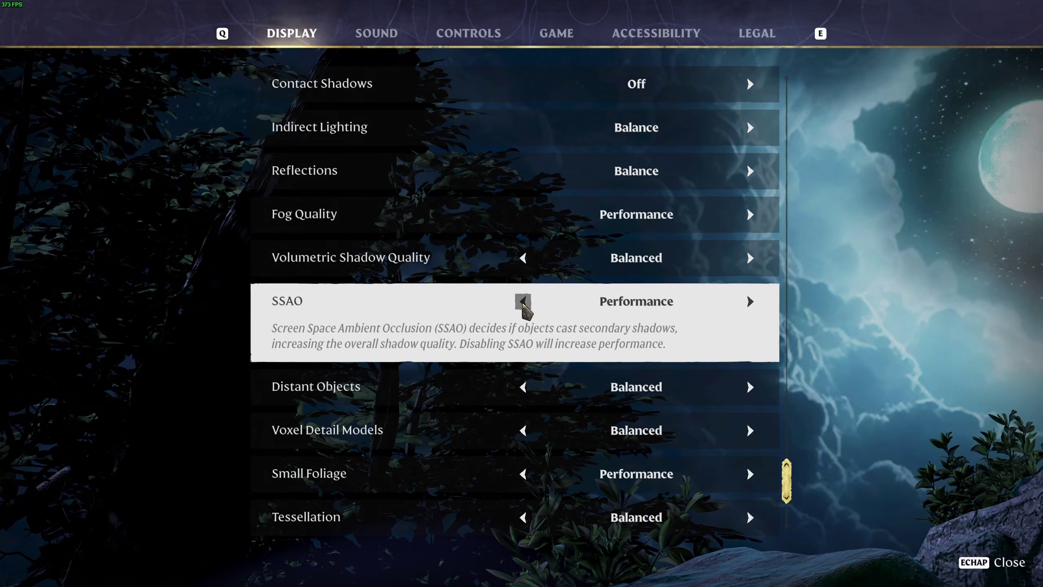
click(523, 302)
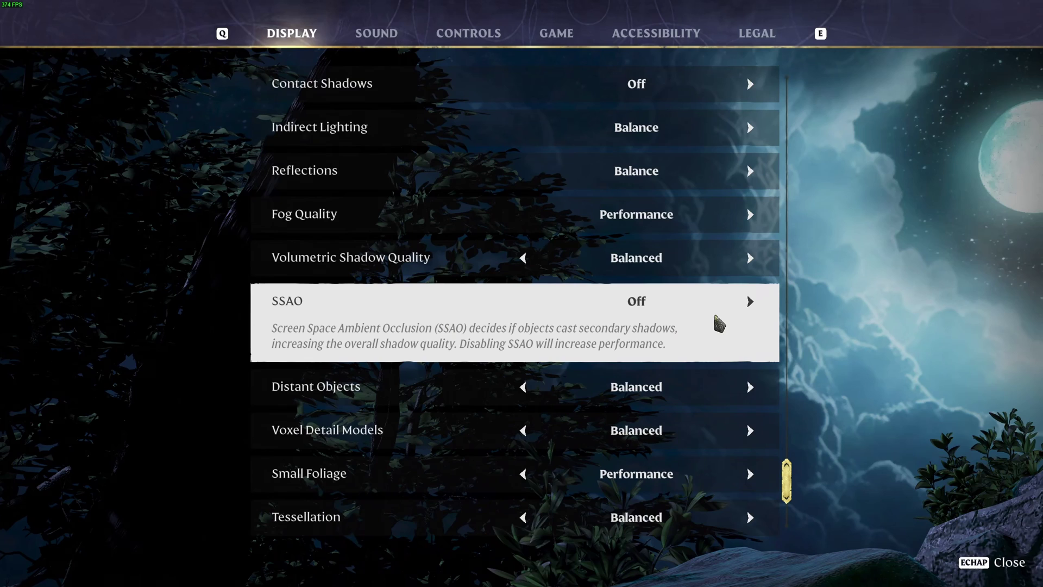
click(751, 302)
click(524, 259)
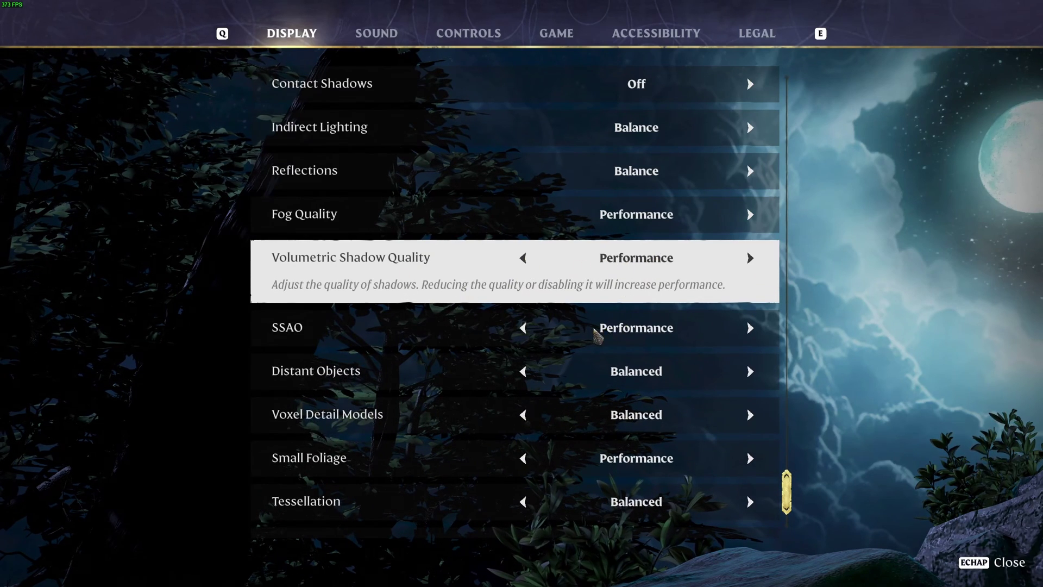
Set Volumetric Shadow Quality to Balanced in the display quality settings
scroll(309, 365, down, 1)
scroll(632, 365, up, 2)
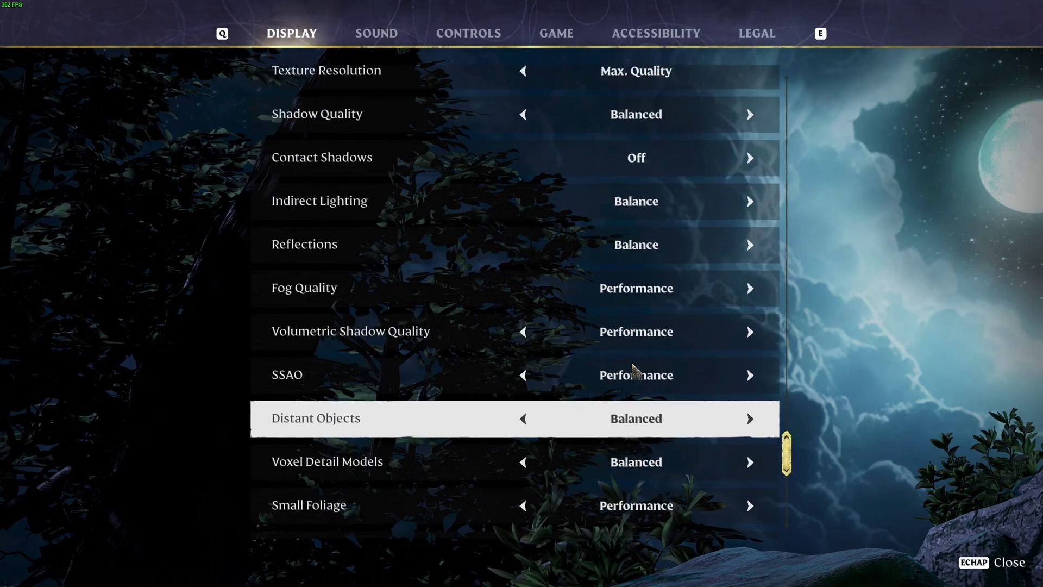
scroll(663, 363, down, 2)
click(751, 262)
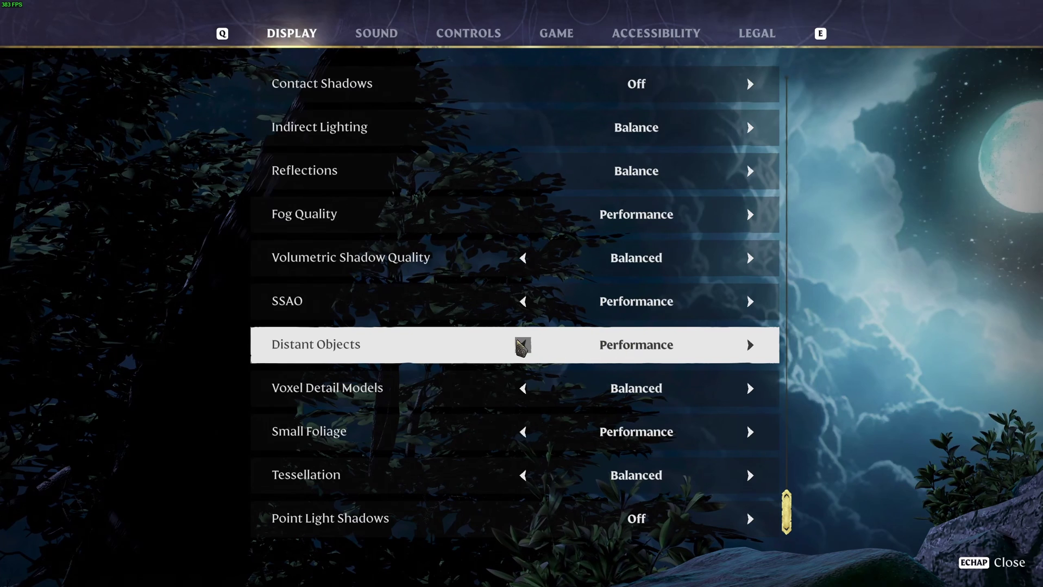
Cycle Distant Objects through Off, Performance, Balanced and Quality, and return it to Balanced
click(523, 344)
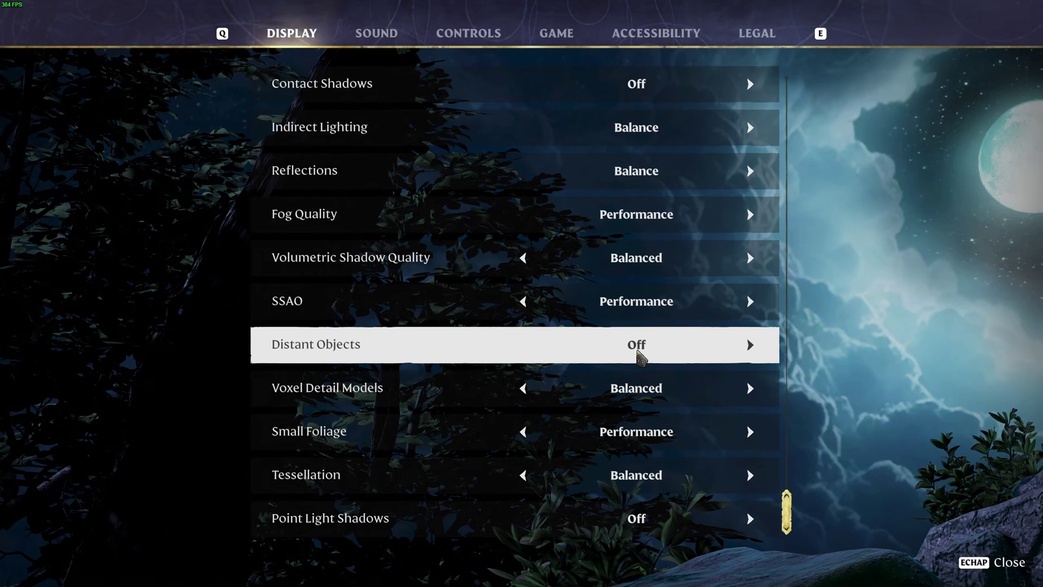
click(751, 345)
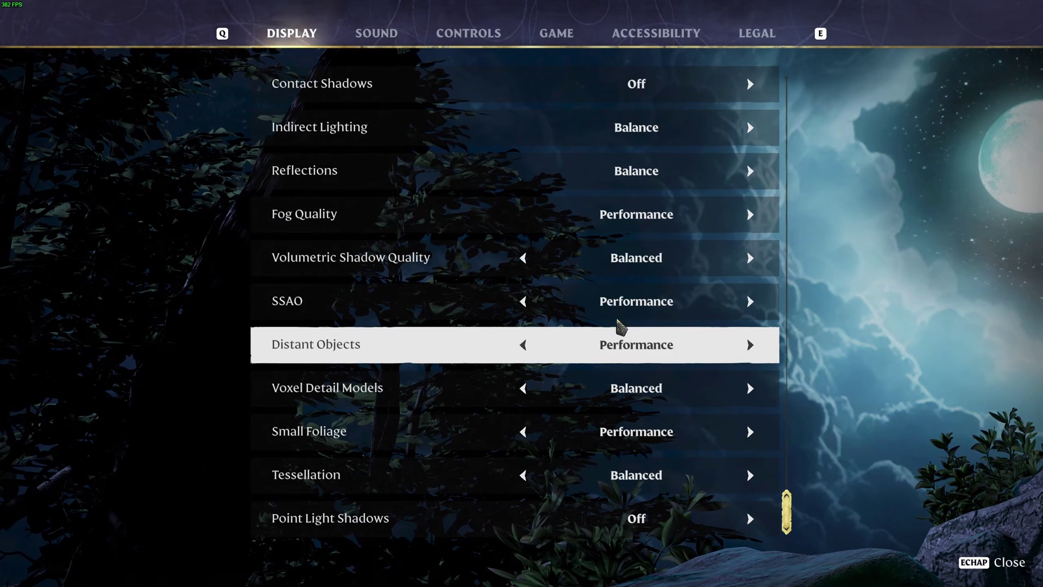
click(751, 344)
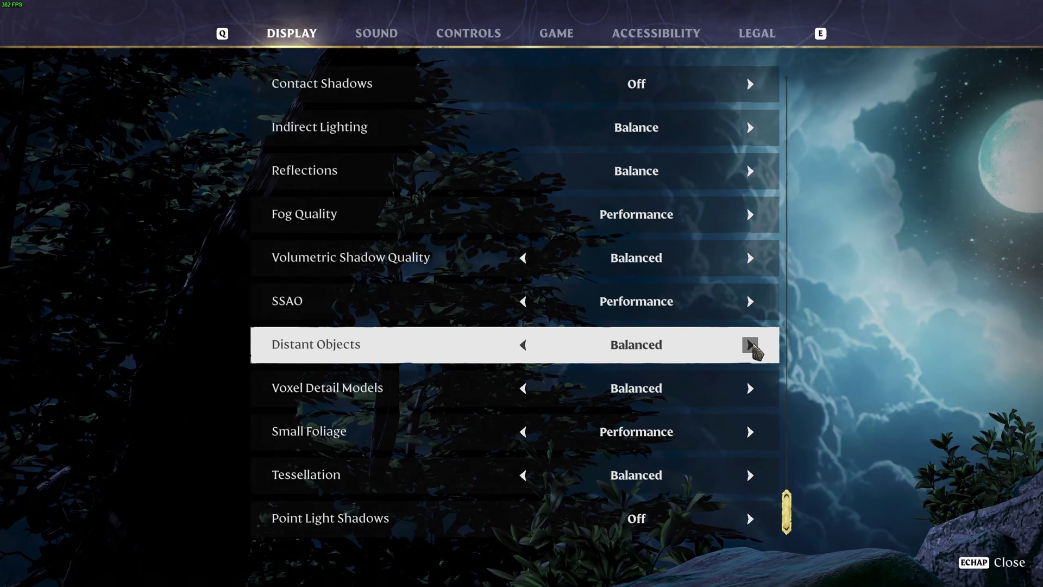
click(750, 344)
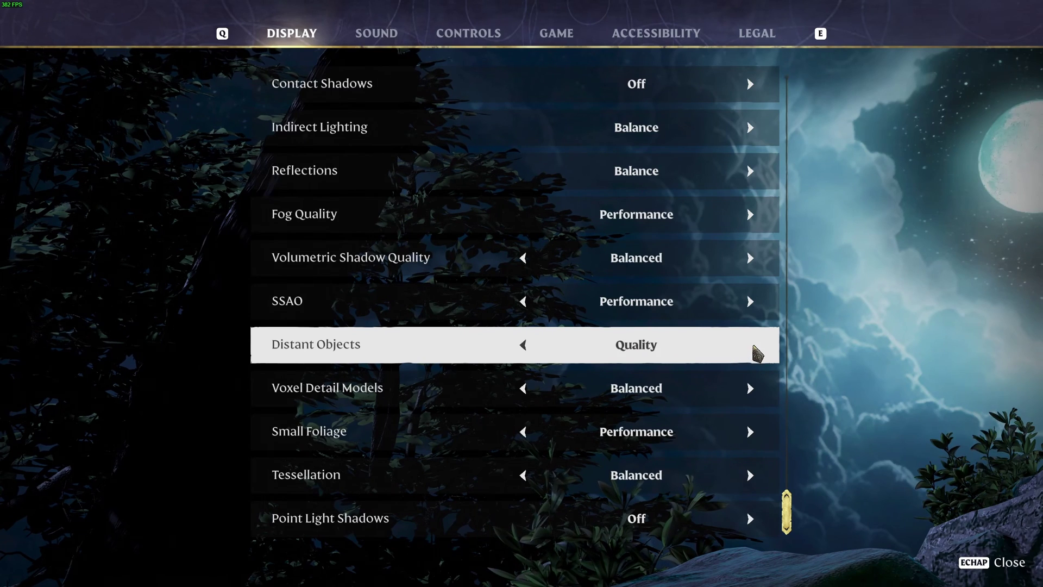
click(523, 344)
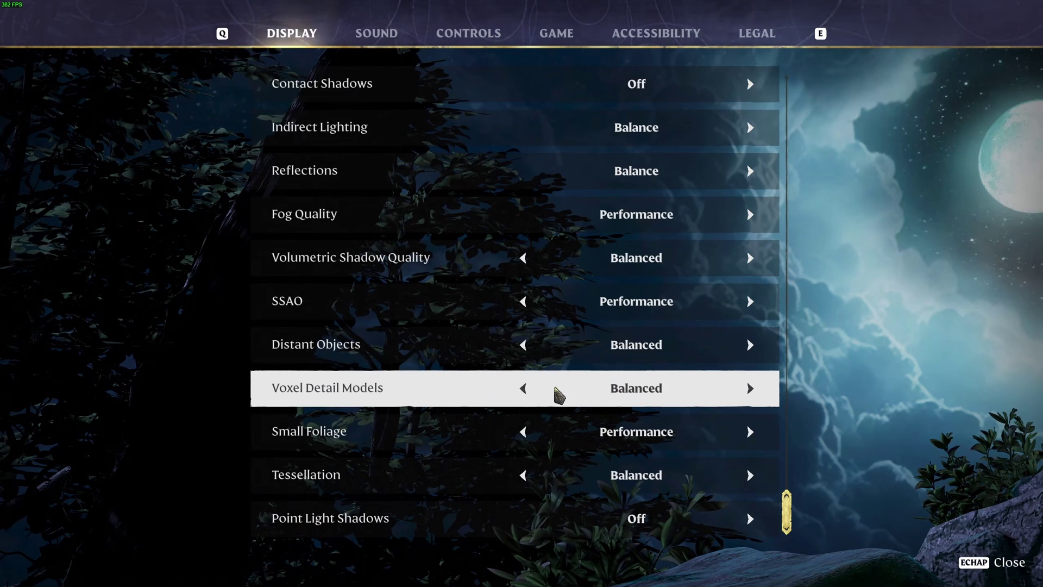
Try Voxel Detail Models at Performance and lower, and return it to Balanced
click(523, 387)
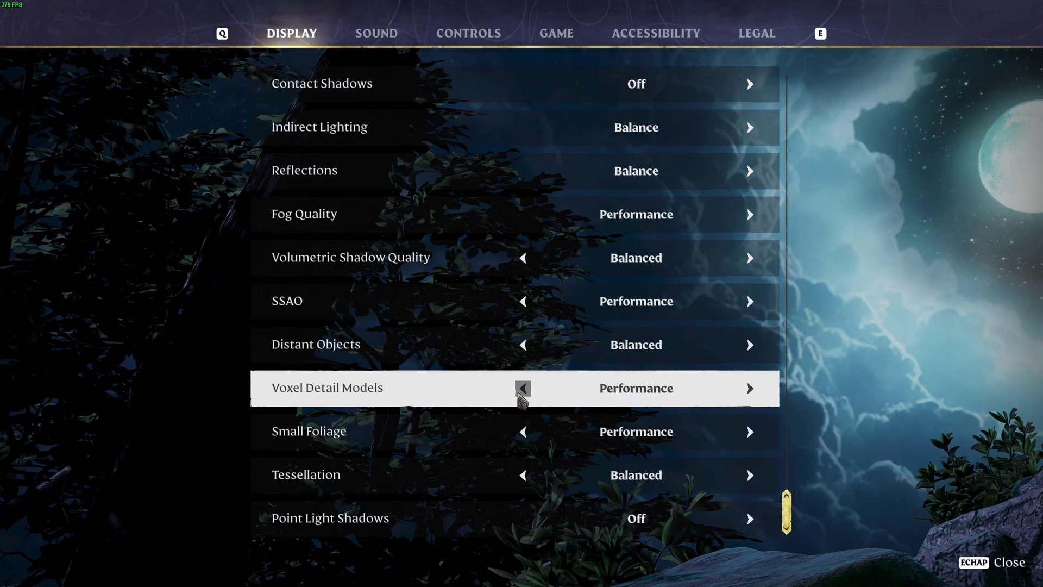
click(523, 388)
click(748, 389)
click(749, 389)
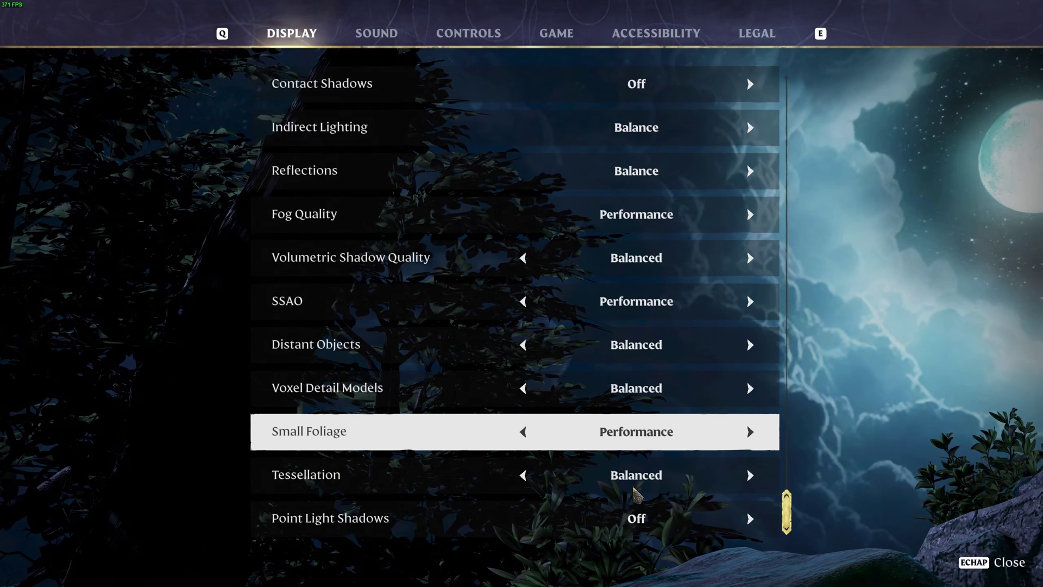
Cycle Tessellation between Quality and Off, and leave it set to Quality
click(749, 474)
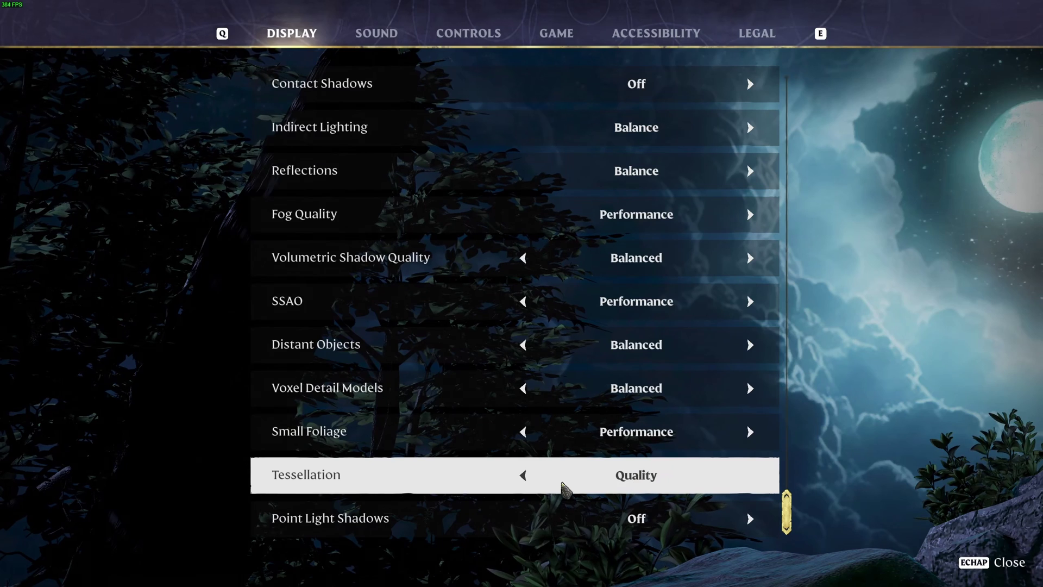
click(523, 475)
click(523, 474)
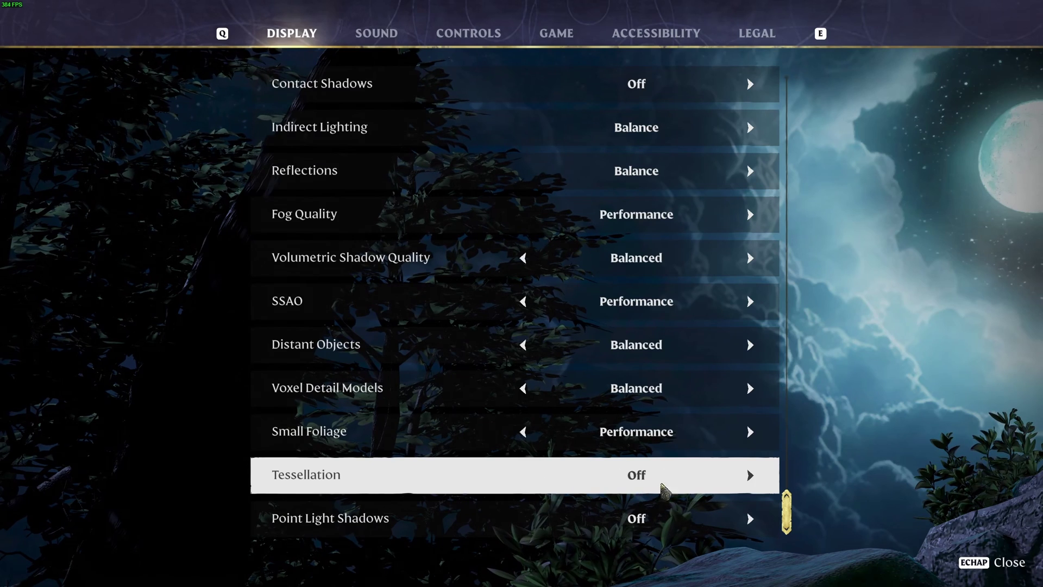
click(751, 474)
click(750, 475)
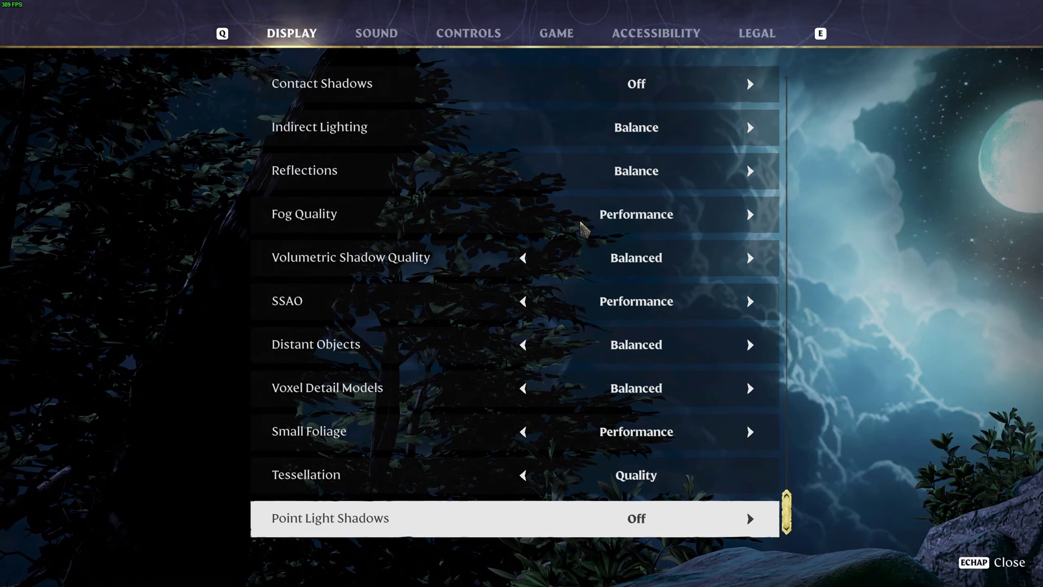
Open the accessibility settings to check the Screen Shake option
click(656, 33)
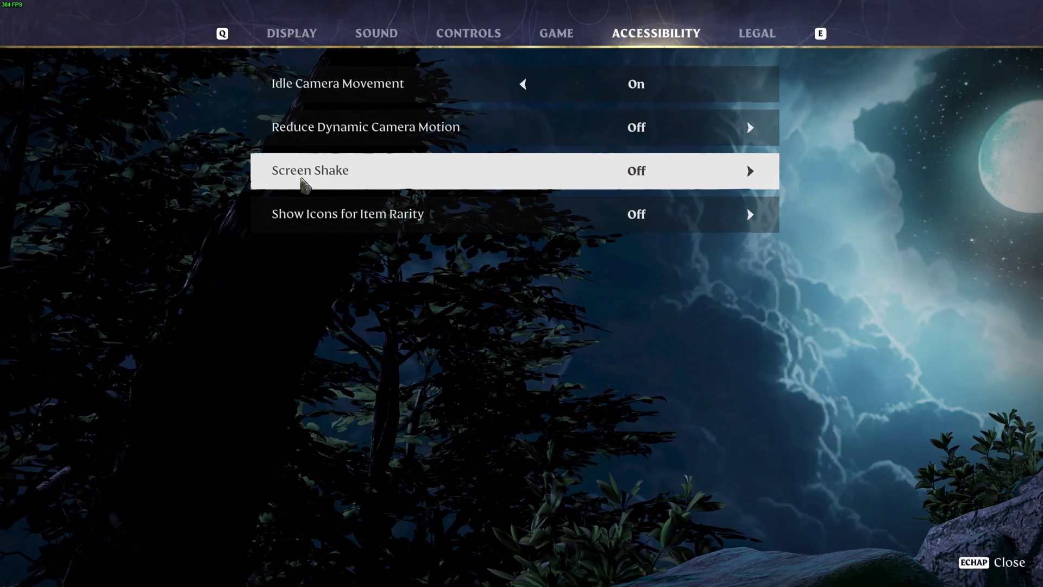